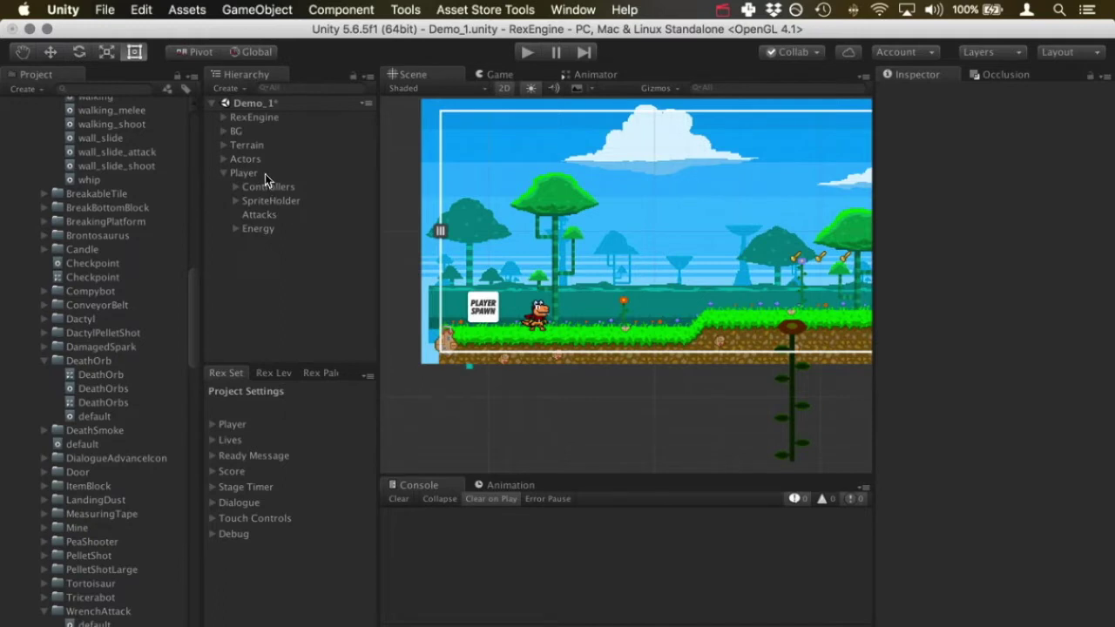
- Select the Player and add a Melee Attack via Rex Engine's Add Attack menu
left_click(255, 216)
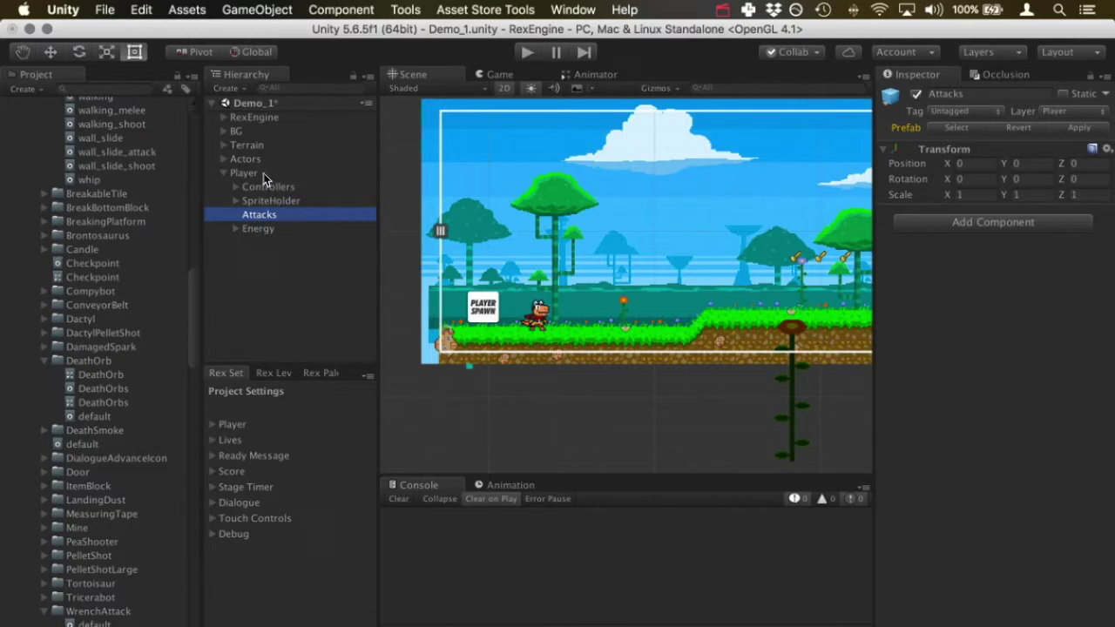
left_click(244, 173)
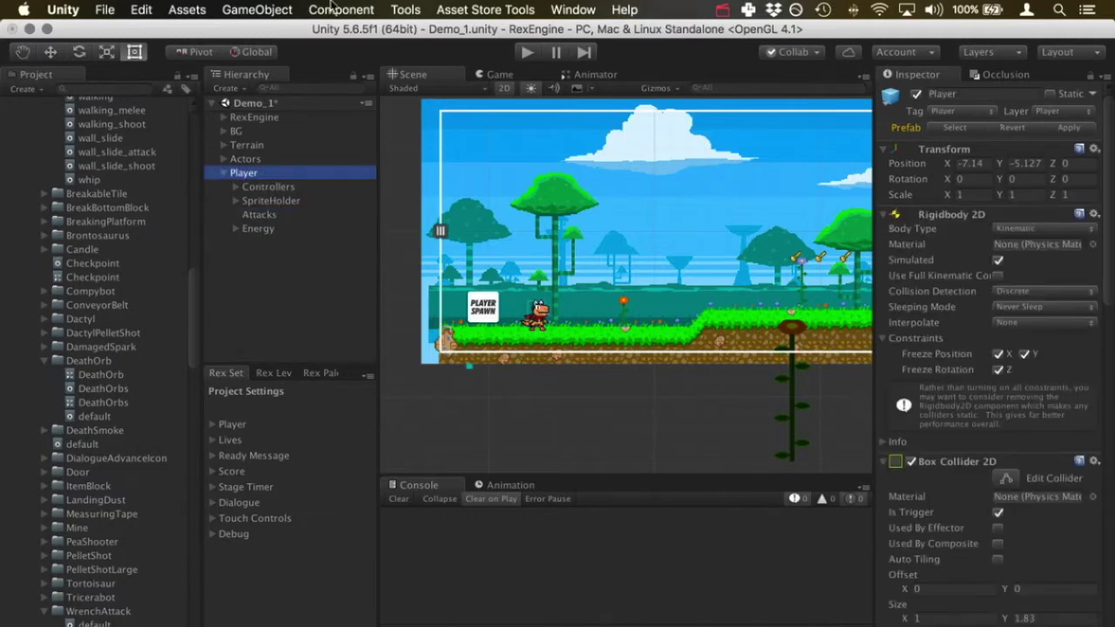
left_click(406, 9)
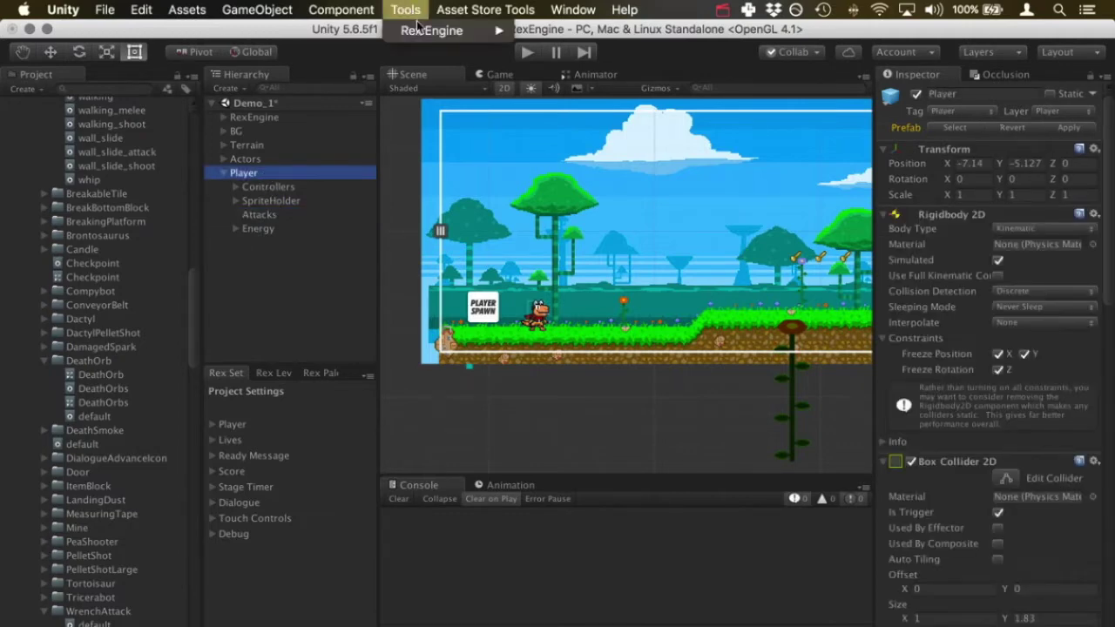
mouse_move(422, 35)
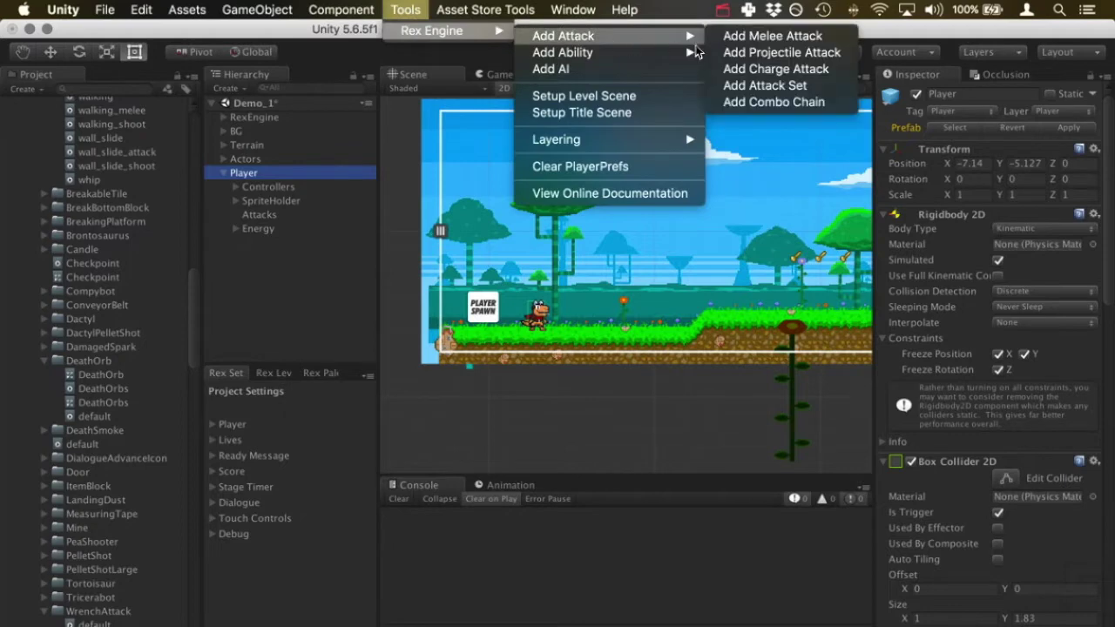
mouse_move(680, 35)
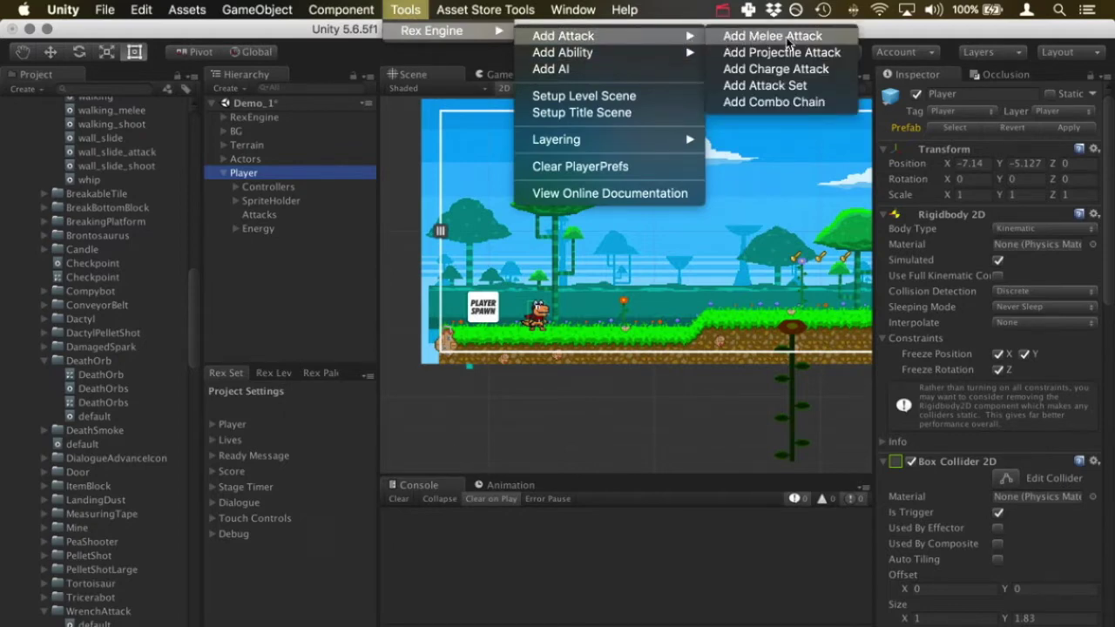
left_click(786, 38)
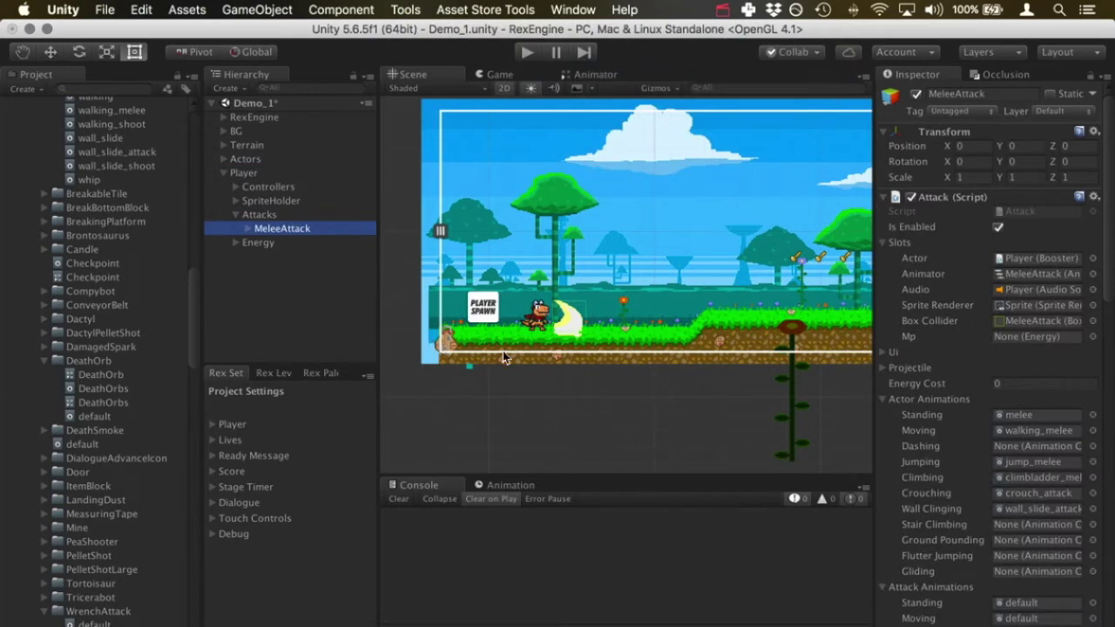
- Clear the image on MeleeAttack's SpriteHolder > Sprite to None
left_click(248, 229)
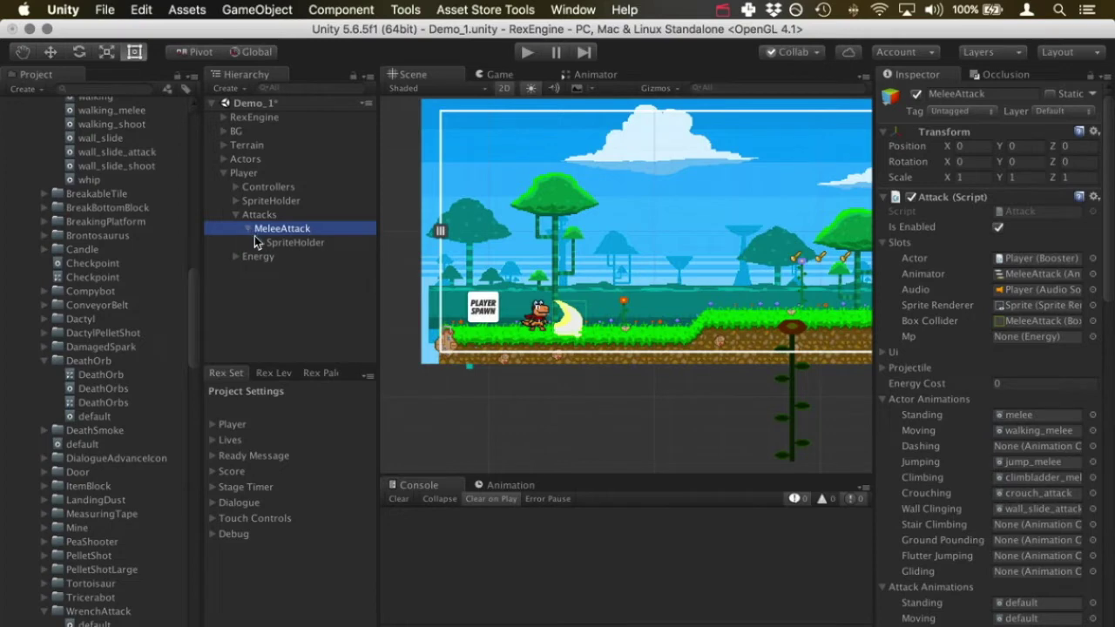
left_click(259, 243)
left_click(284, 259)
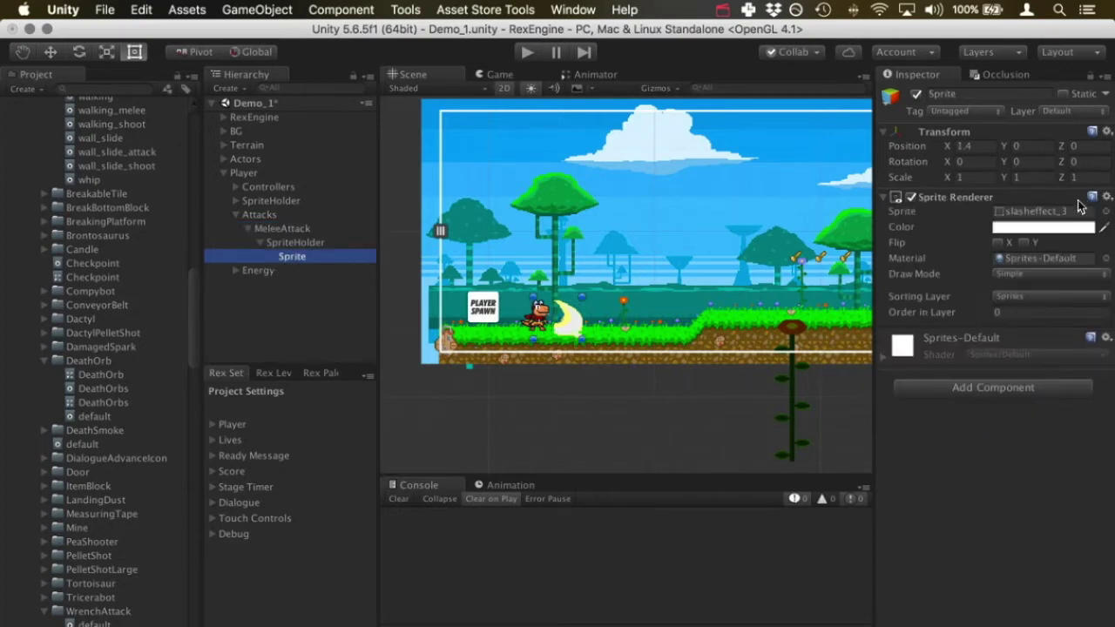
left_click(1106, 212)
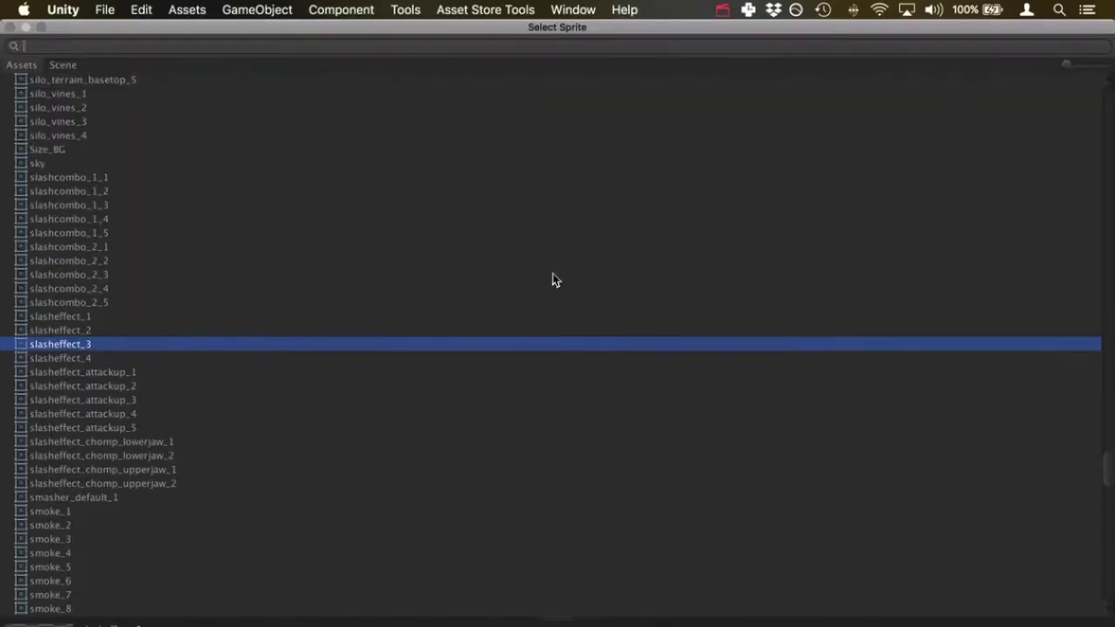
scroll(552, 279, "up", 20)
scroll(346, 227, "up", 15)
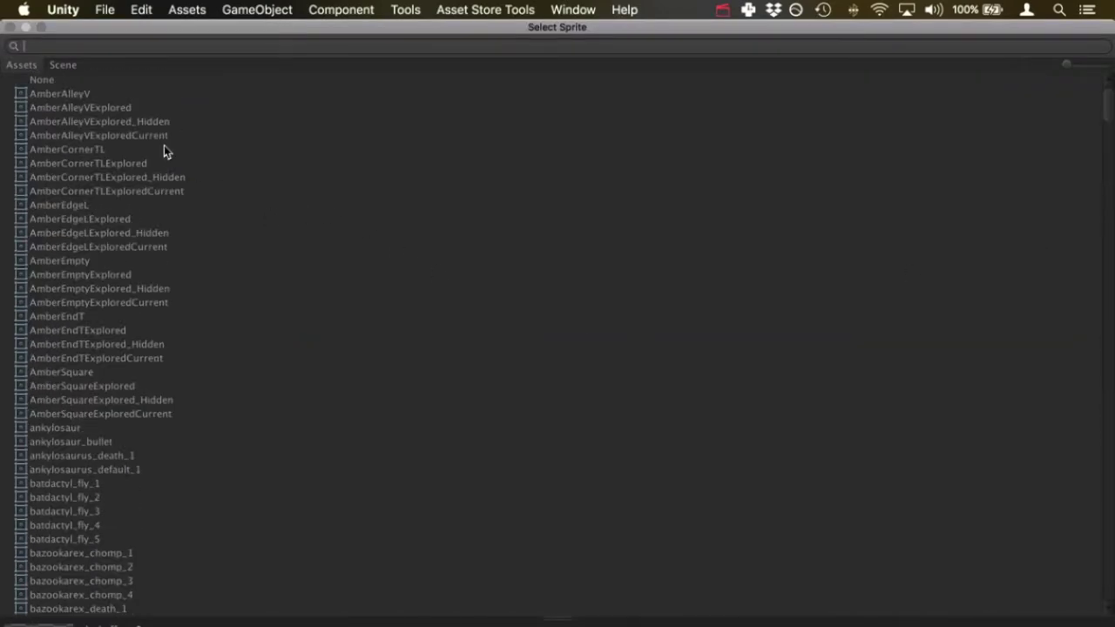
double_click(52, 82)
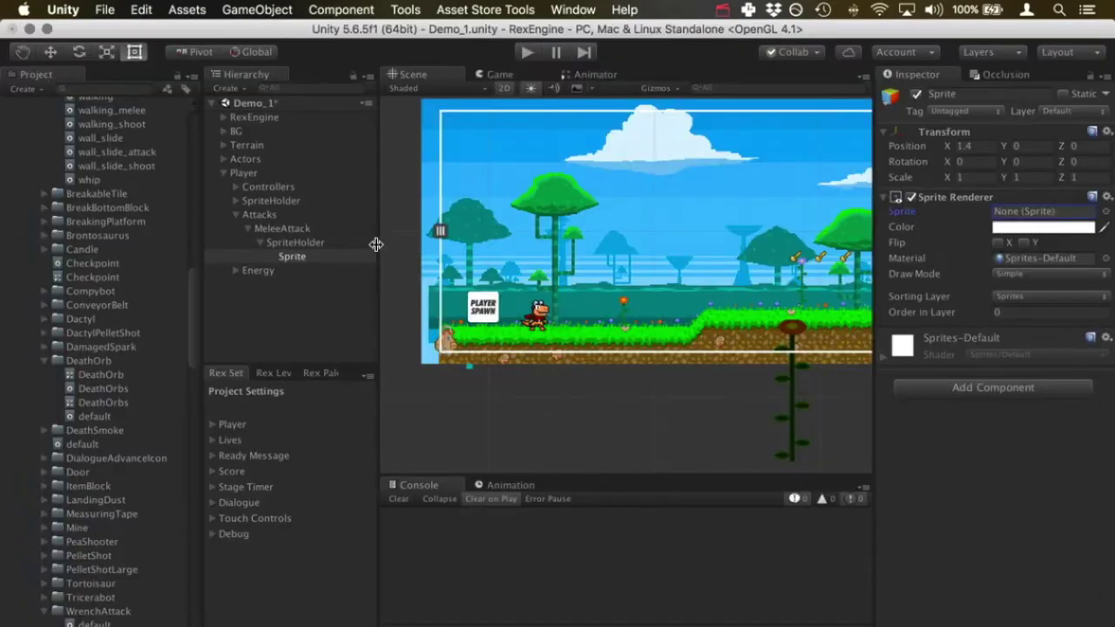
left_click(289, 231)
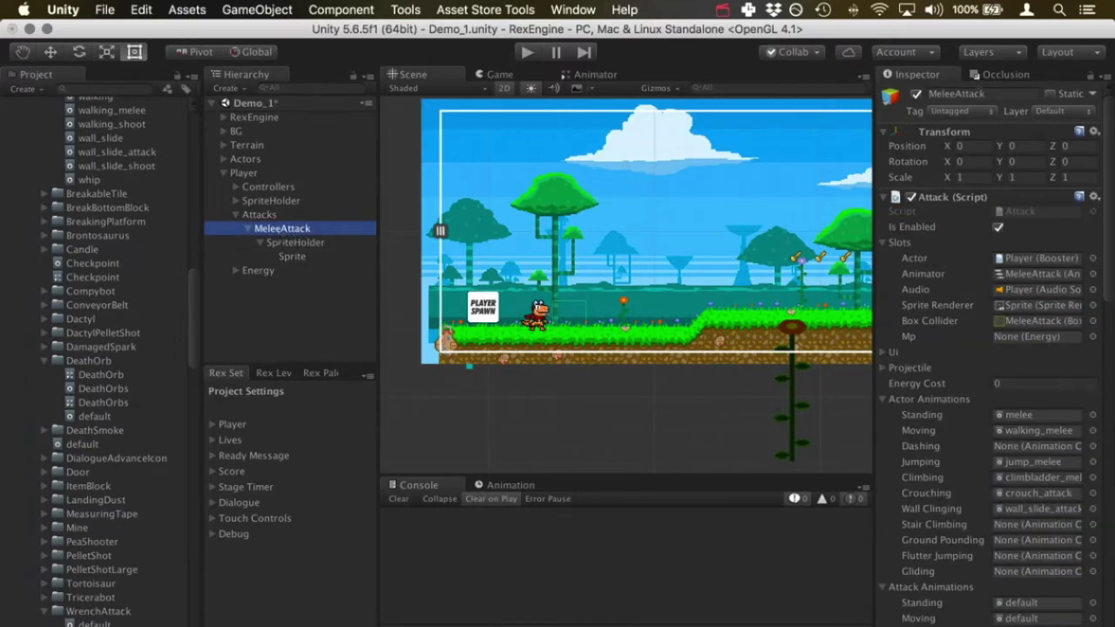
- Rename the MeleeAttack object to LungeAttack
left_click(982, 93)
type("LungeAttack")
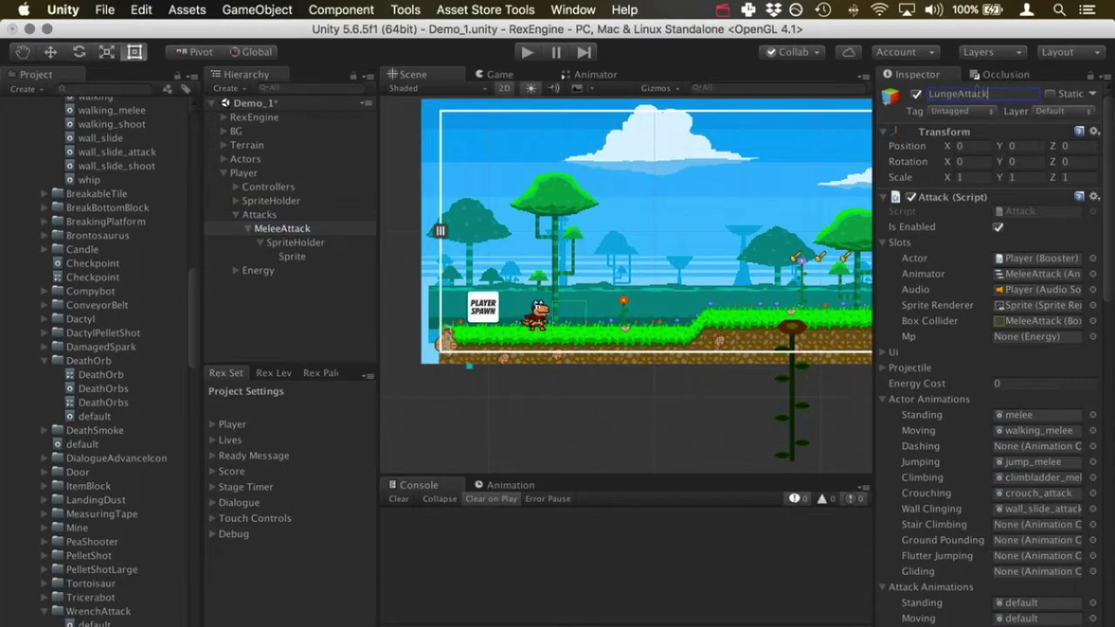
key("Return")
- Set the LungeAttack Attack script's Animator slot to None
scroll(953, 331, "down", 1)
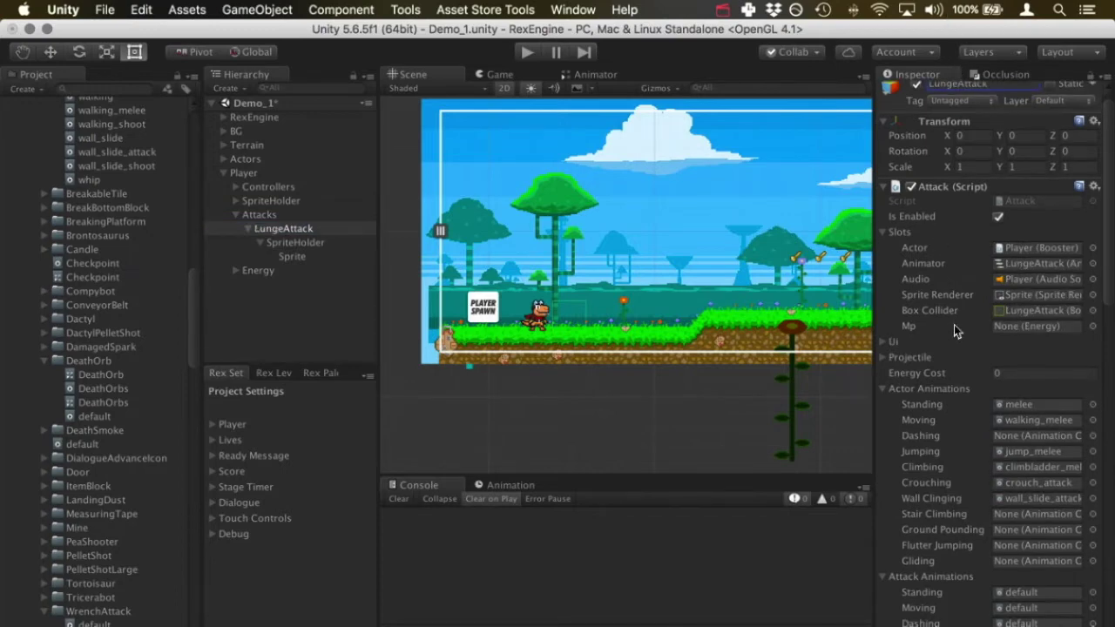
scroll(958, 323, "up", 3)
scroll(1001, 298, "down", 5)
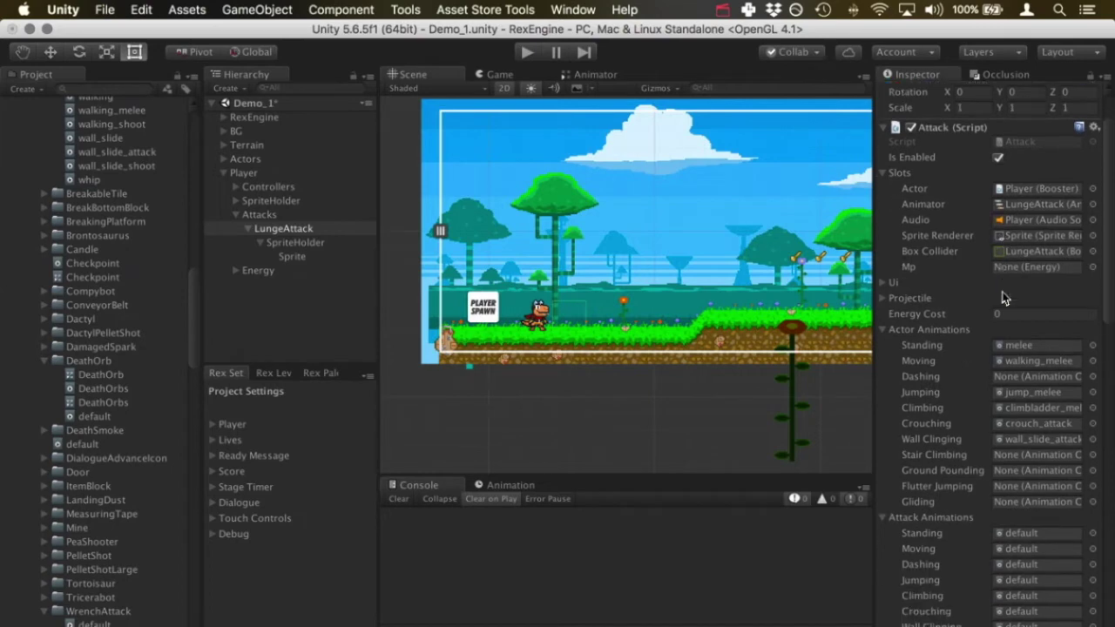
scroll(1002, 298, "down", 3)
scroll(1004, 298, "up", 2)
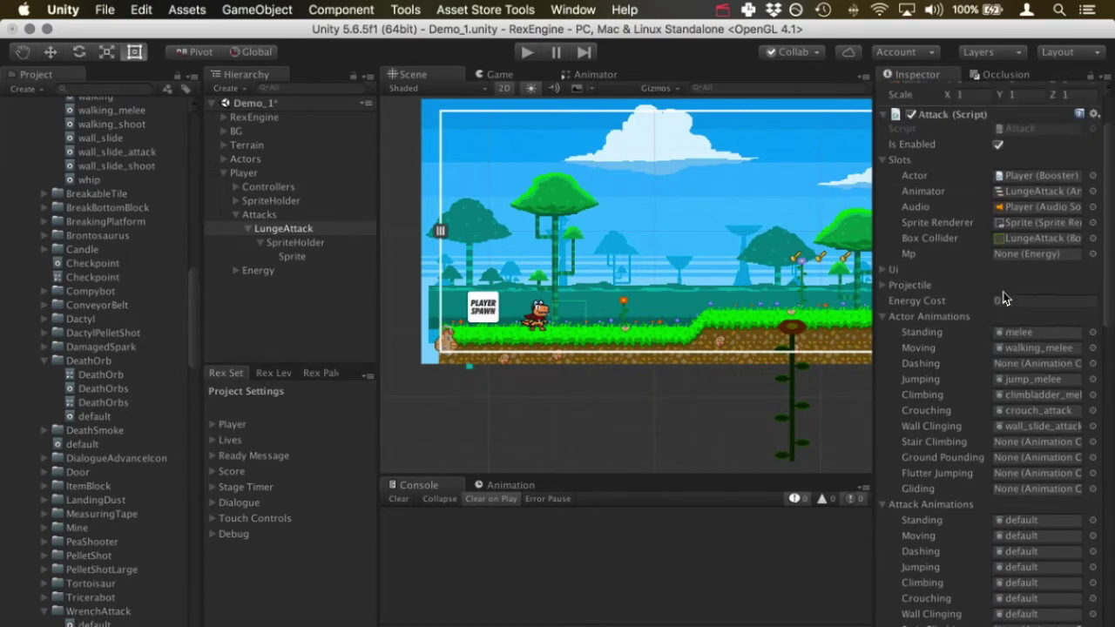
left_click(1093, 192)
double_click(53, 77)
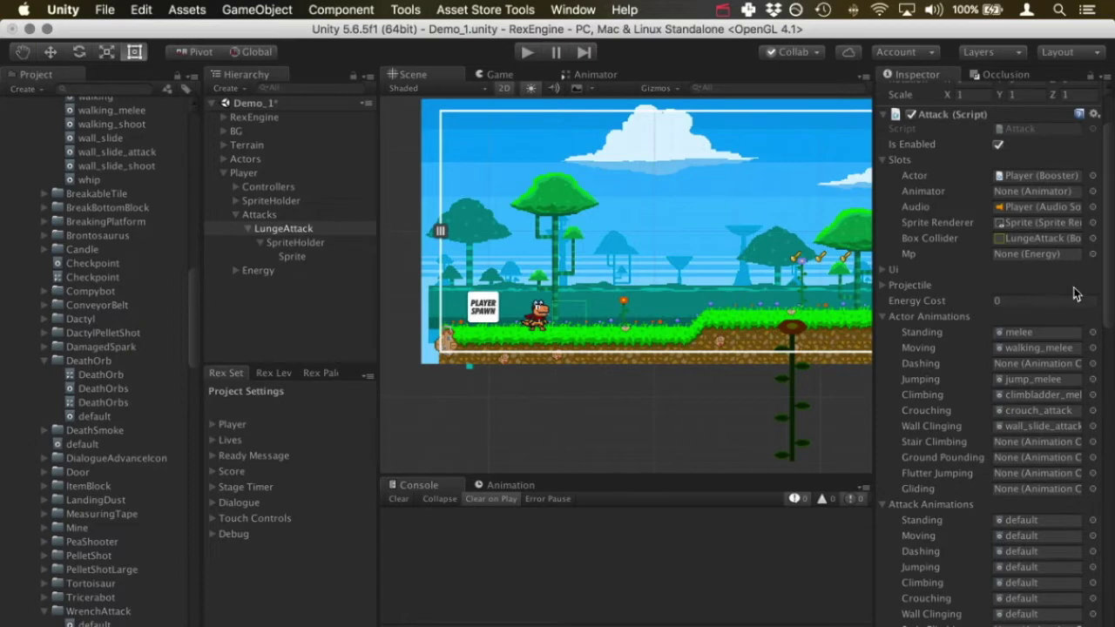
left_click(280, 174)
- Load the Player's lunge clip in the Animation window and scrub to a mid-lunge pose
left_click(503, 485)
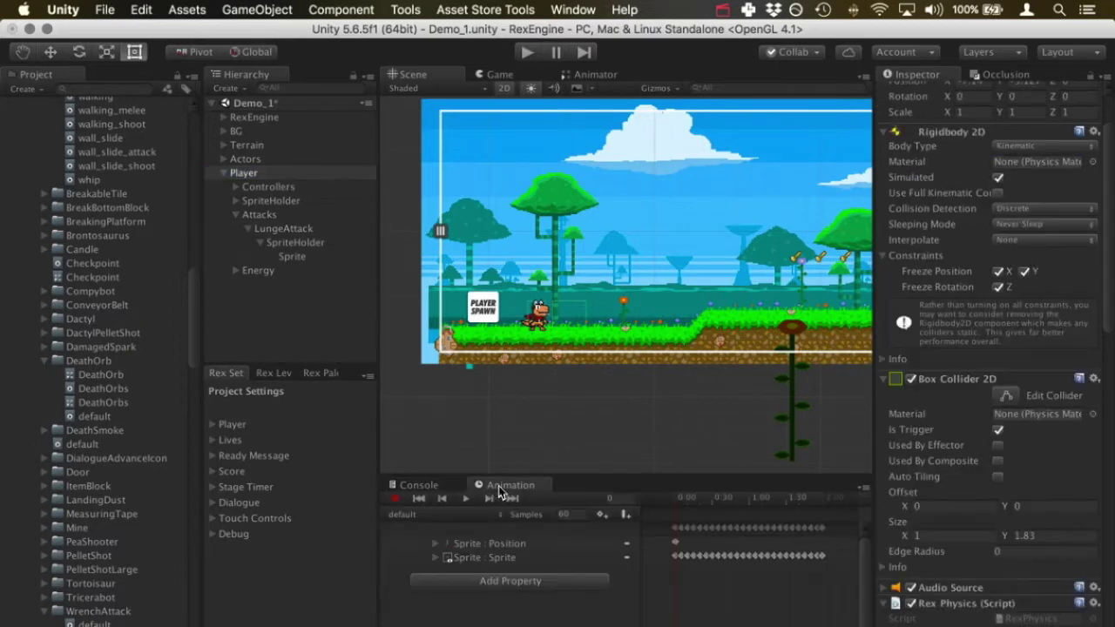
left_click(473, 514)
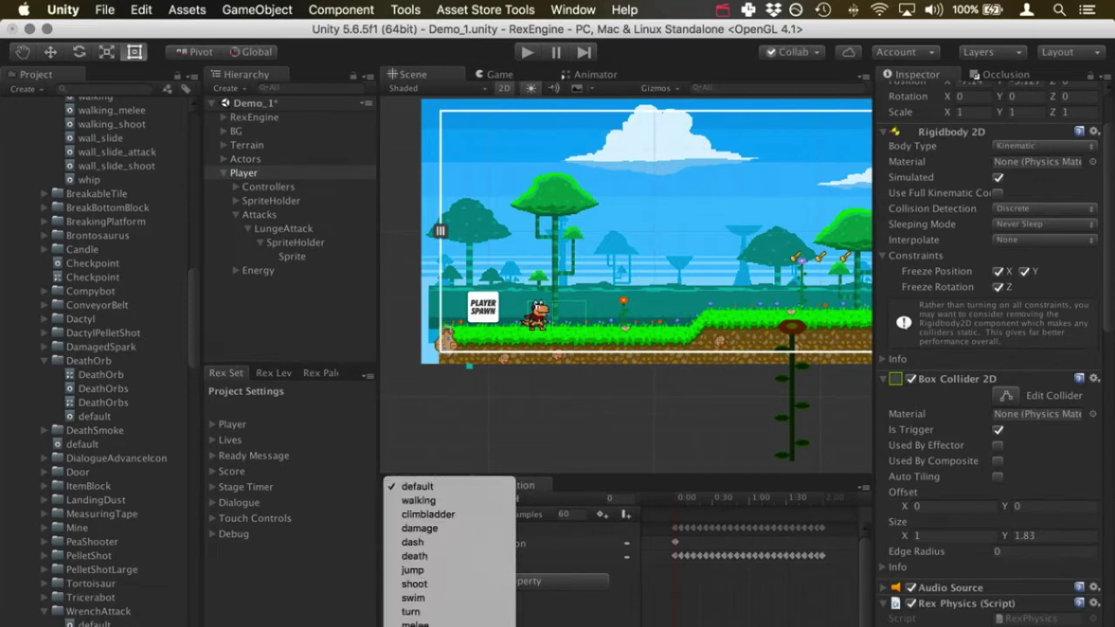
scroll(448, 328, "down", 15)
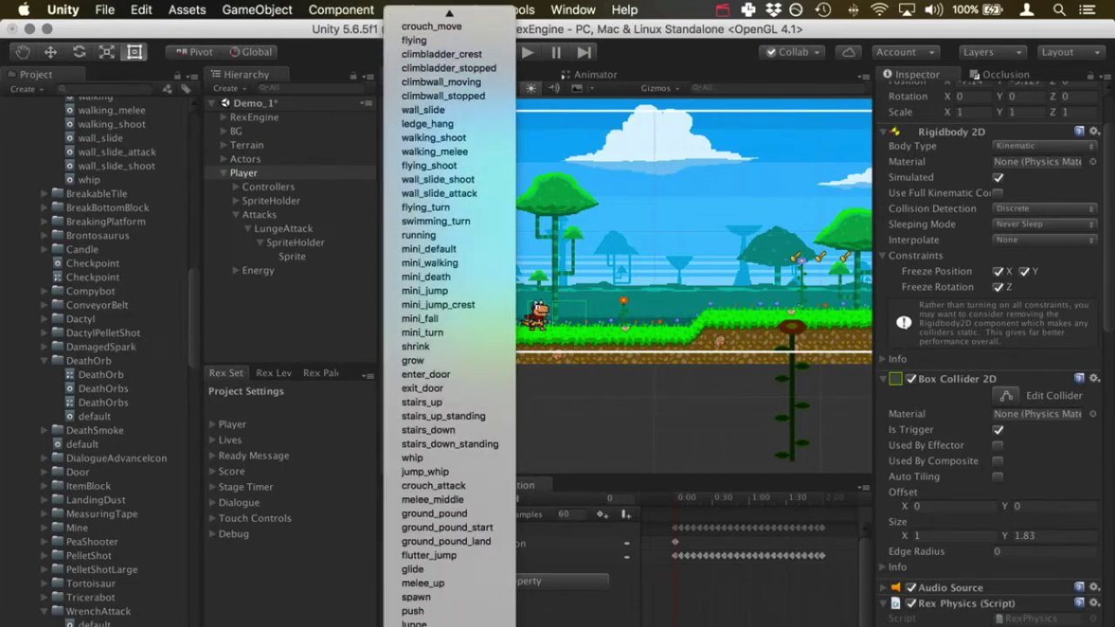
left_click(414, 623)
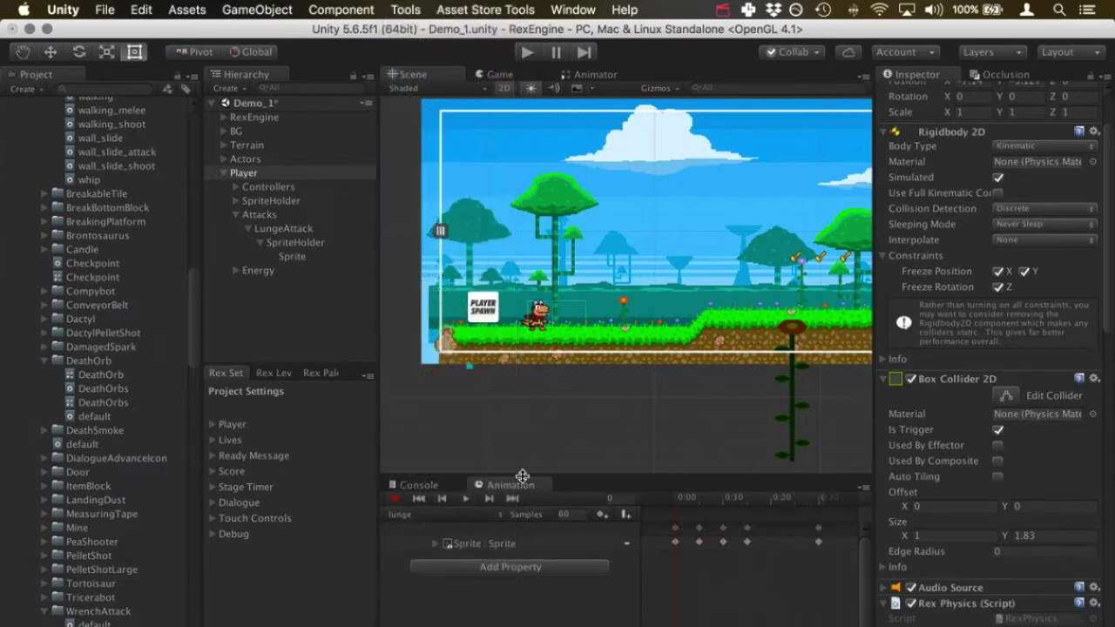
scroll(507, 377, "up", 3)
middle_click_drag(507, 377, 655, 245)
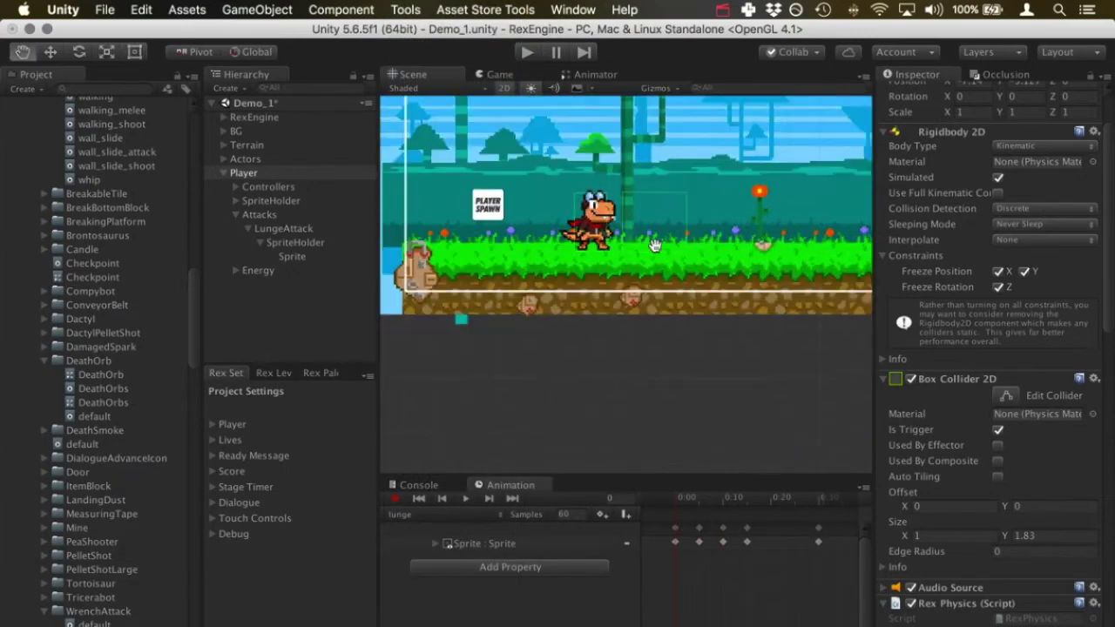
scroll(640, 242, "up", 5)
scroll(694, 525, "down", 1)
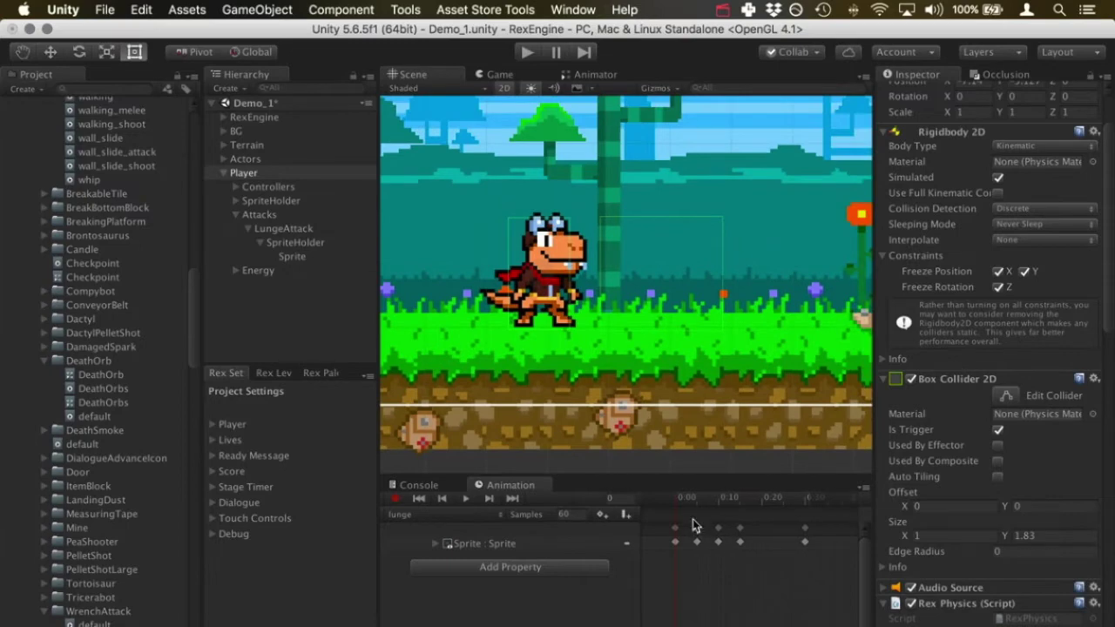
left_click_drag(681, 505, 669, 542)
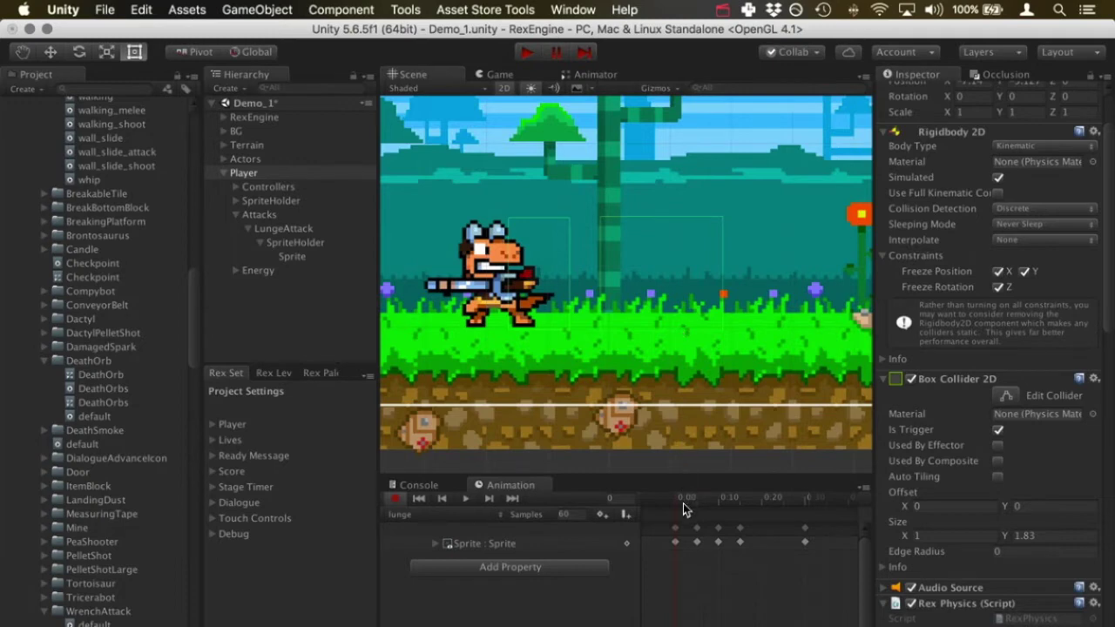
- Assign the lunge clip to LungeAttack's Standing and Moving actor animations
left_click(395, 498)
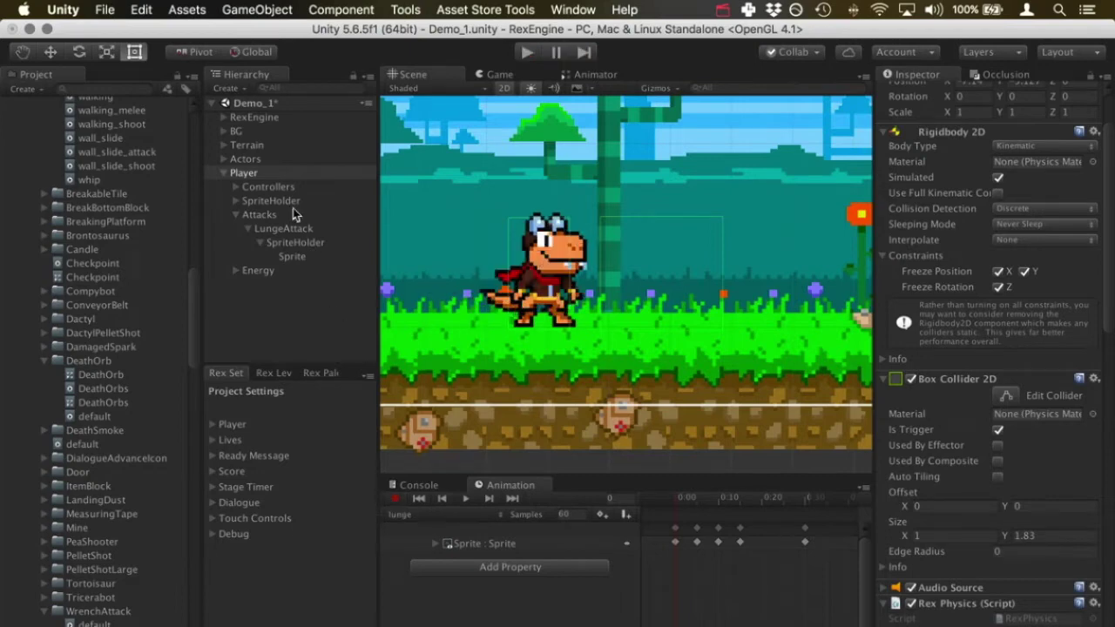
left_click(284, 227)
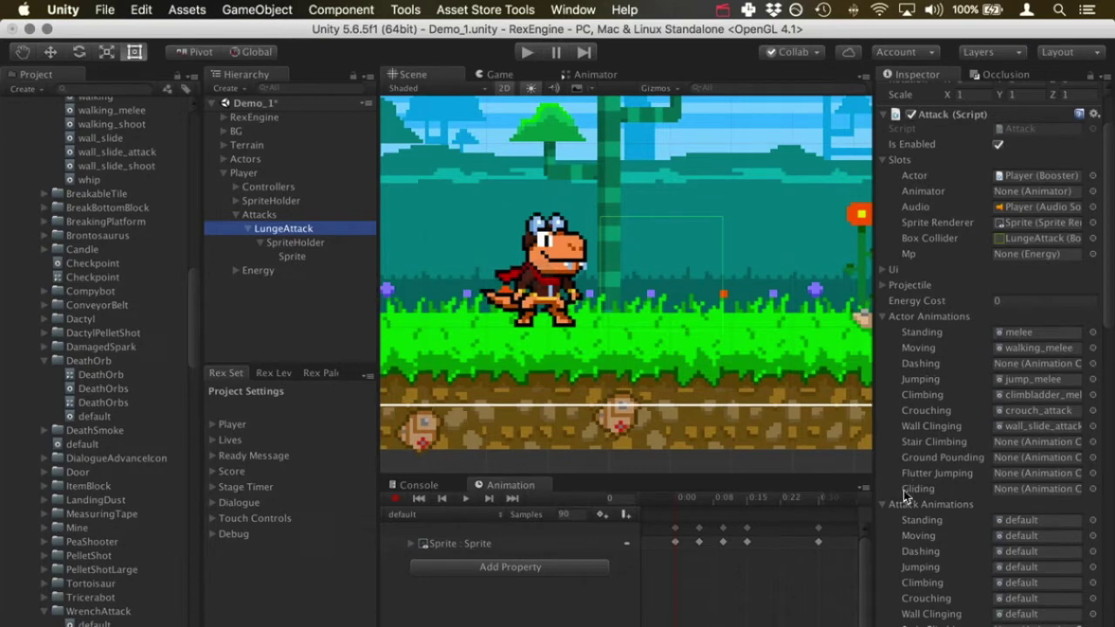
scroll(934, 301, "down", 3)
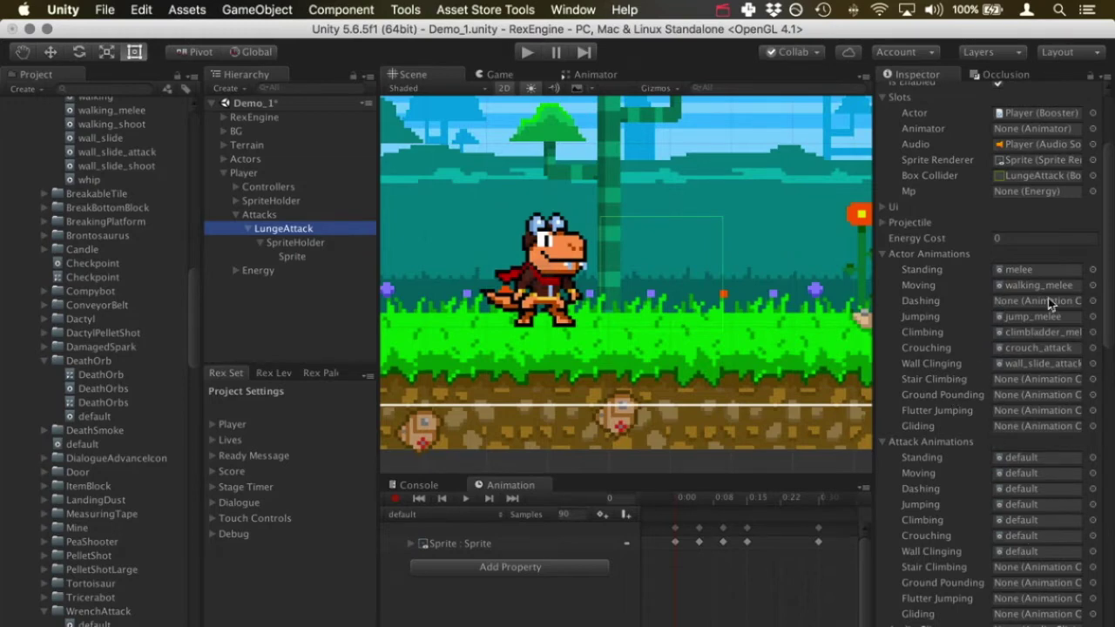
left_click(1049, 273)
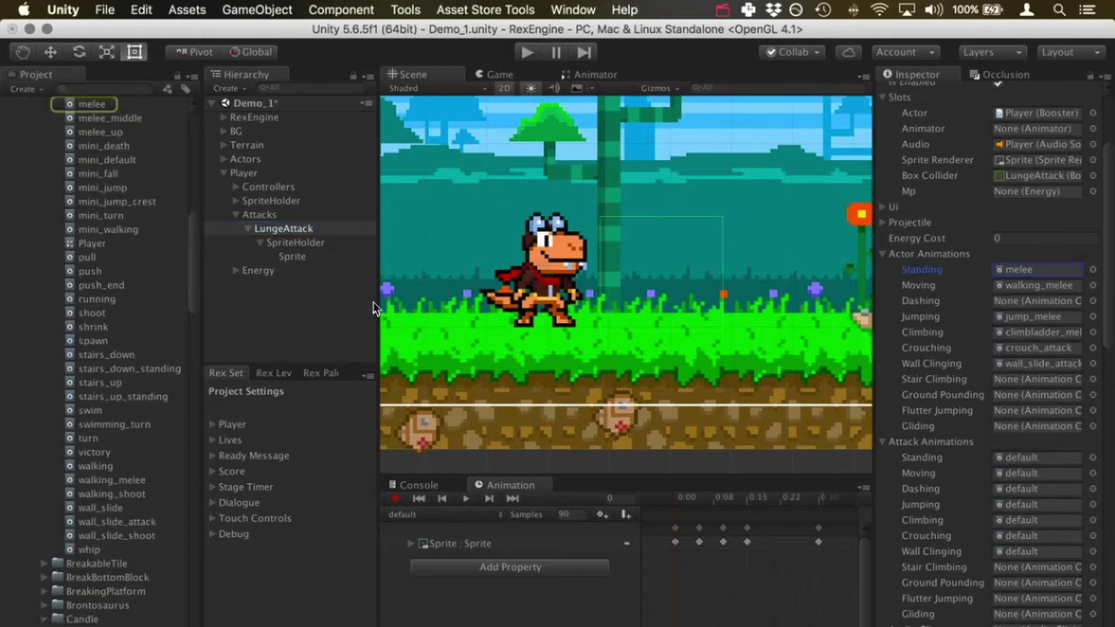
scroll(111, 253, "up", 5)
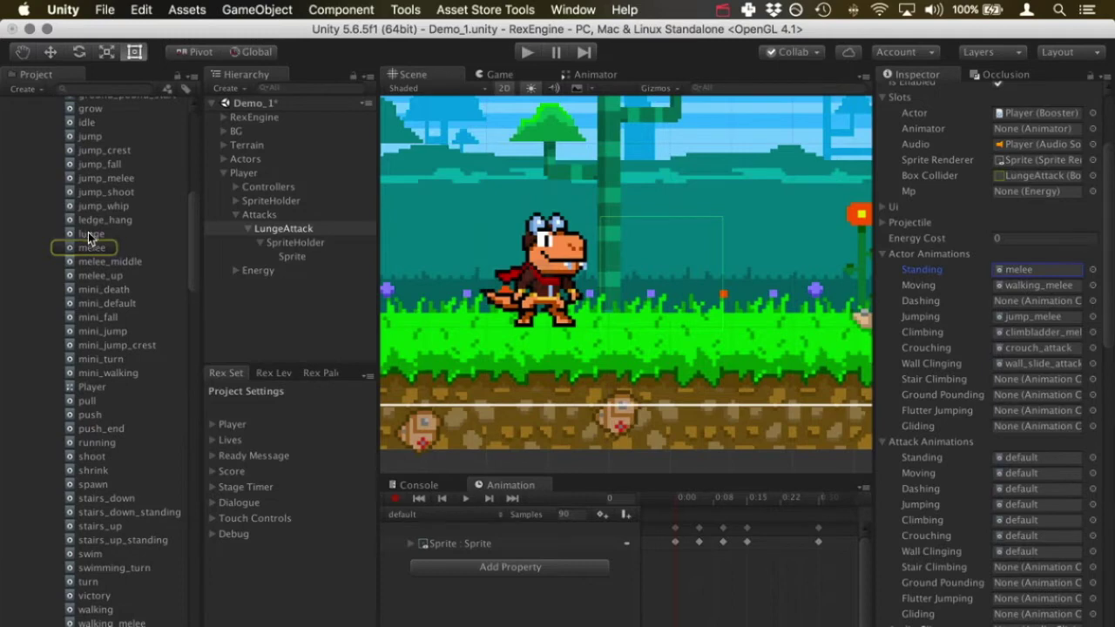
left_click_drag(89, 232, 1024, 273)
left_click_drag(91, 235, 1042, 287)
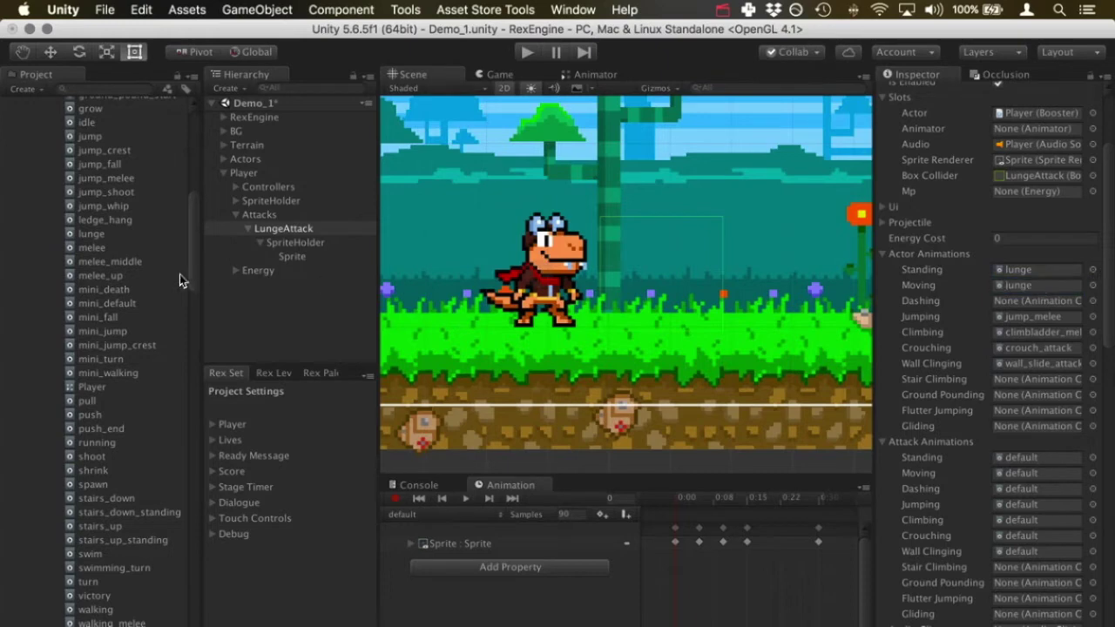
- Assign the lunge clip to the Jumping, Climbing, Crouching and Wall Clinging actor animations
left_click_drag(101, 235, 1034, 325)
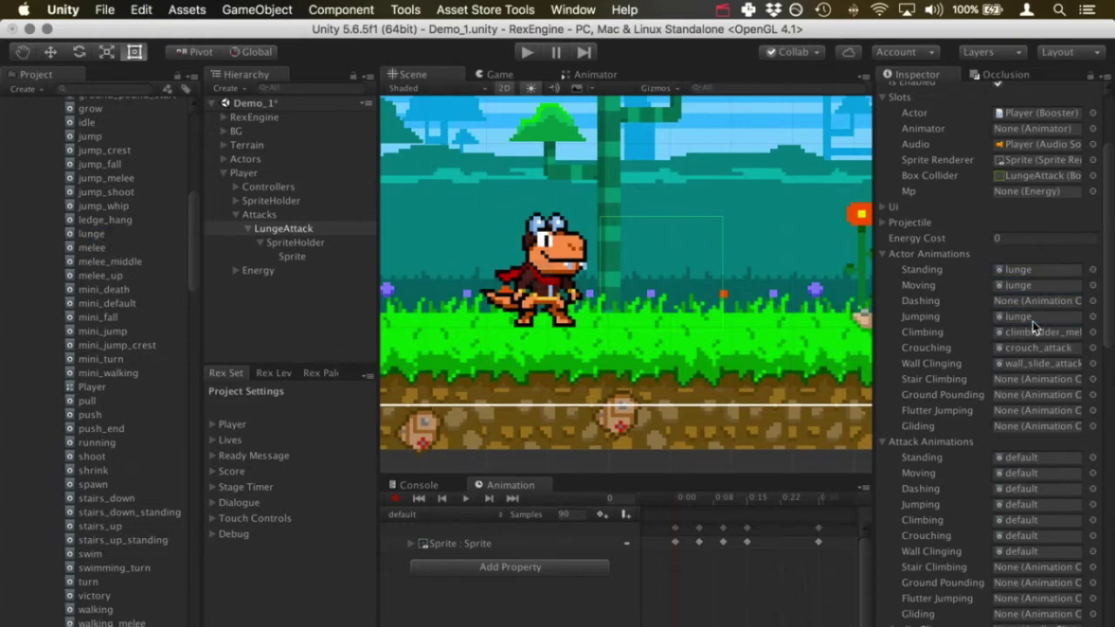
left_click(96, 237)
left_click_drag(95, 237, 1044, 338)
left_click_drag(93, 234, 1045, 347)
left_click_drag(94, 234, 1025, 363)
scroll(1087, 438, "down", 2)
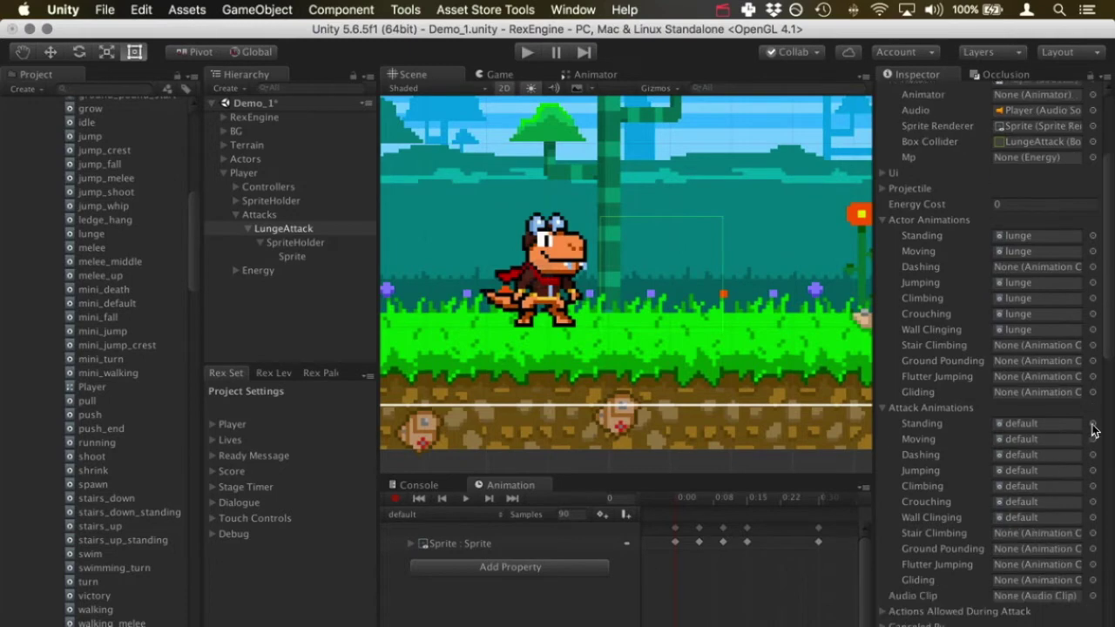
- Clear the Standing, Moving and Dashing attack animations to None
left_click(1093, 427)
scroll(31, 111, "up", 5)
double_click(29, 80)
left_click(1093, 439)
scroll(55, 104, "up", 5)
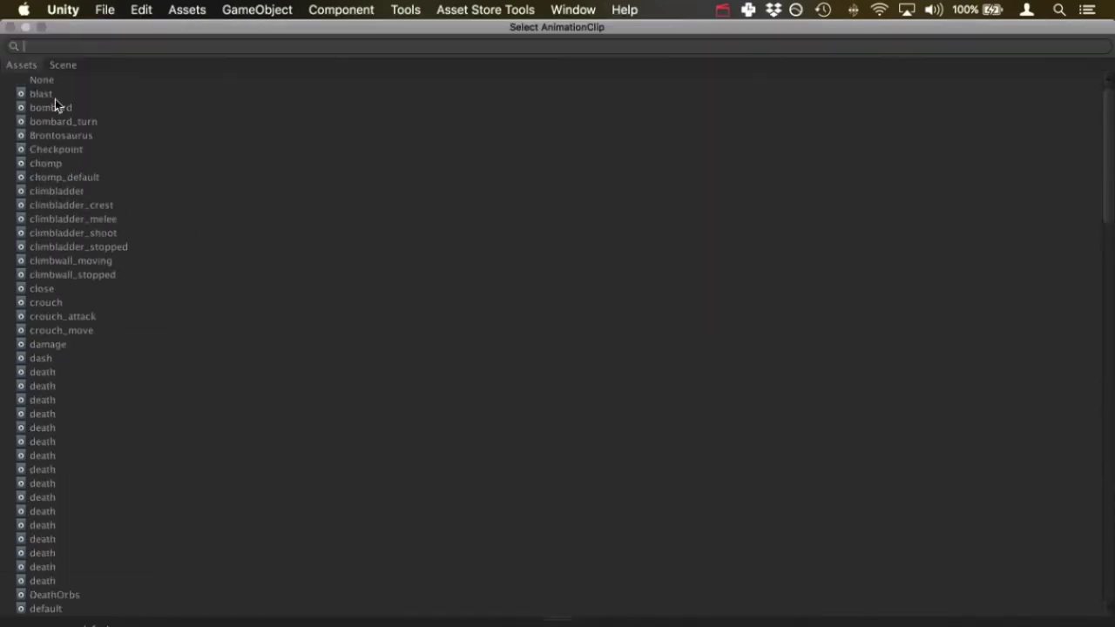
double_click(54, 79)
left_click(1093, 454)
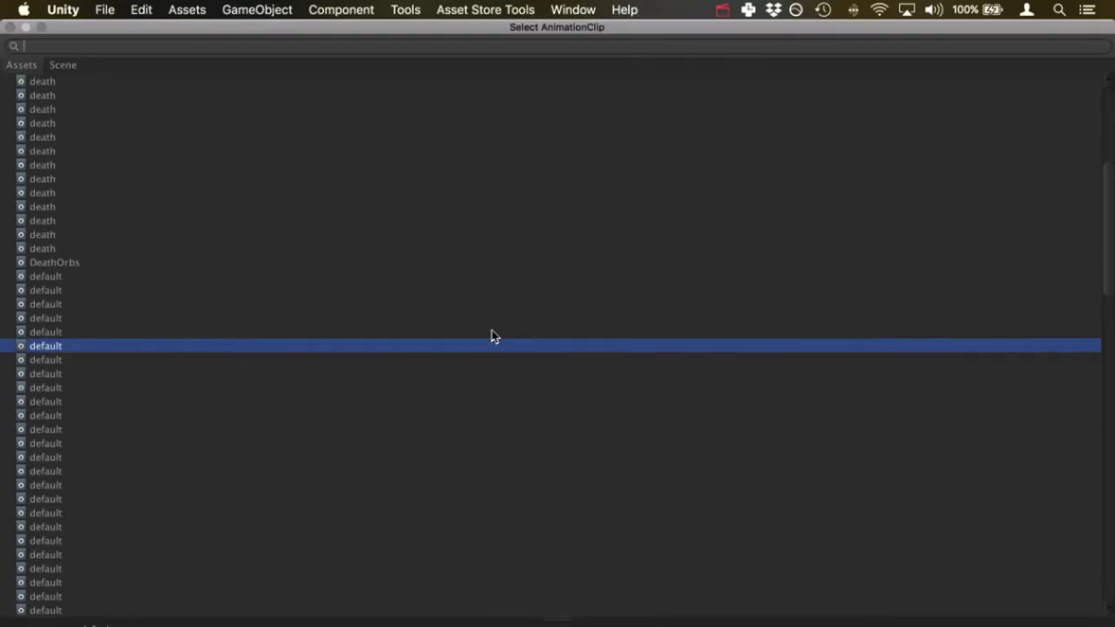
scroll(37, 82, "up", 5)
double_click(40, 80)
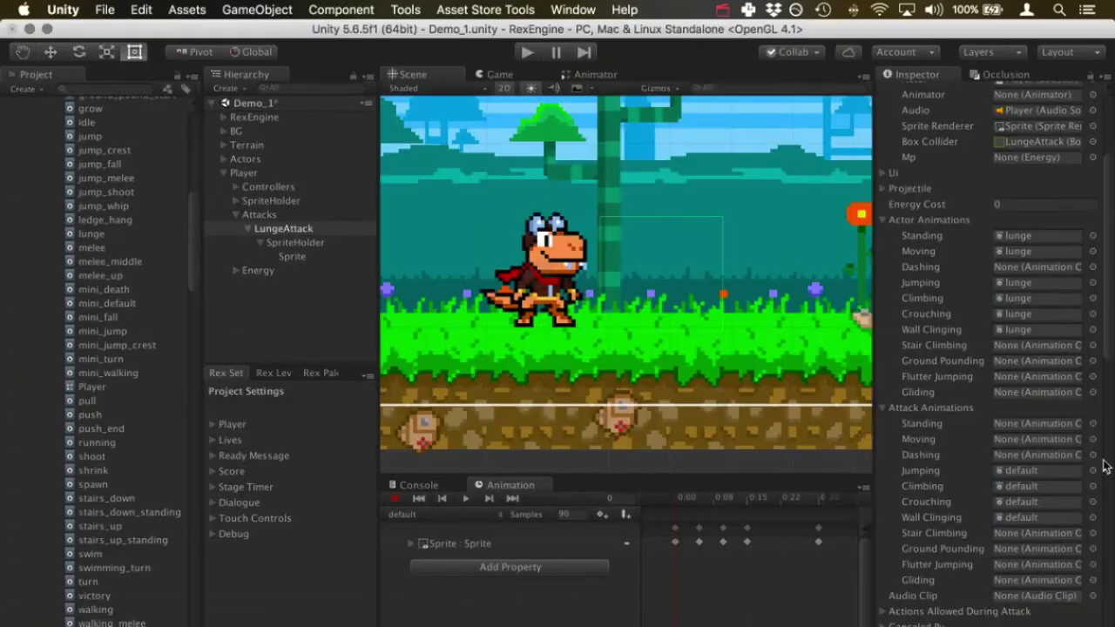
- Clear the Jumping, Climbing and Crouching attack animations to None
left_click(1094, 471)
scroll(65, 83, "up", 5)
double_click(65, 80)
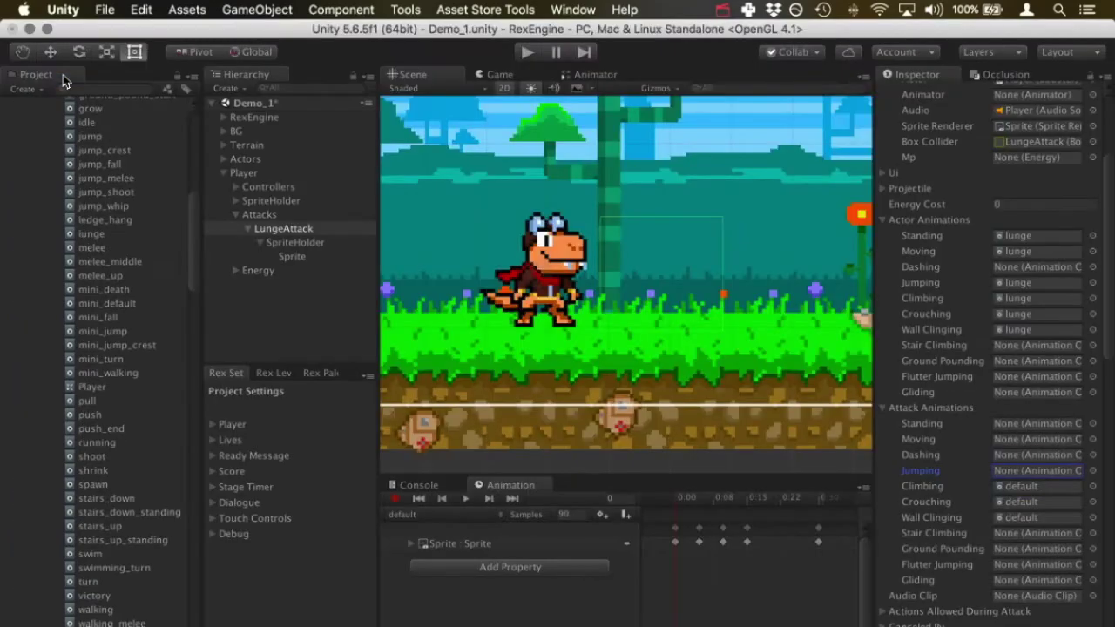
left_click(1094, 486)
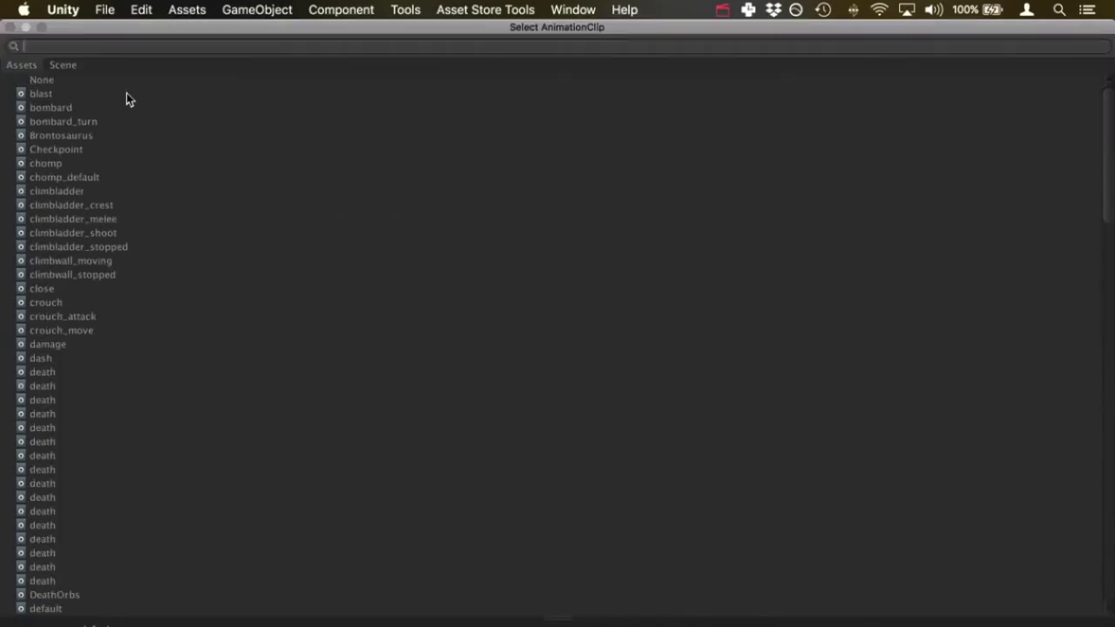
double_click(126, 92)
left_click(1100, 505)
double_click(46, 93)
left_click(1093, 528)
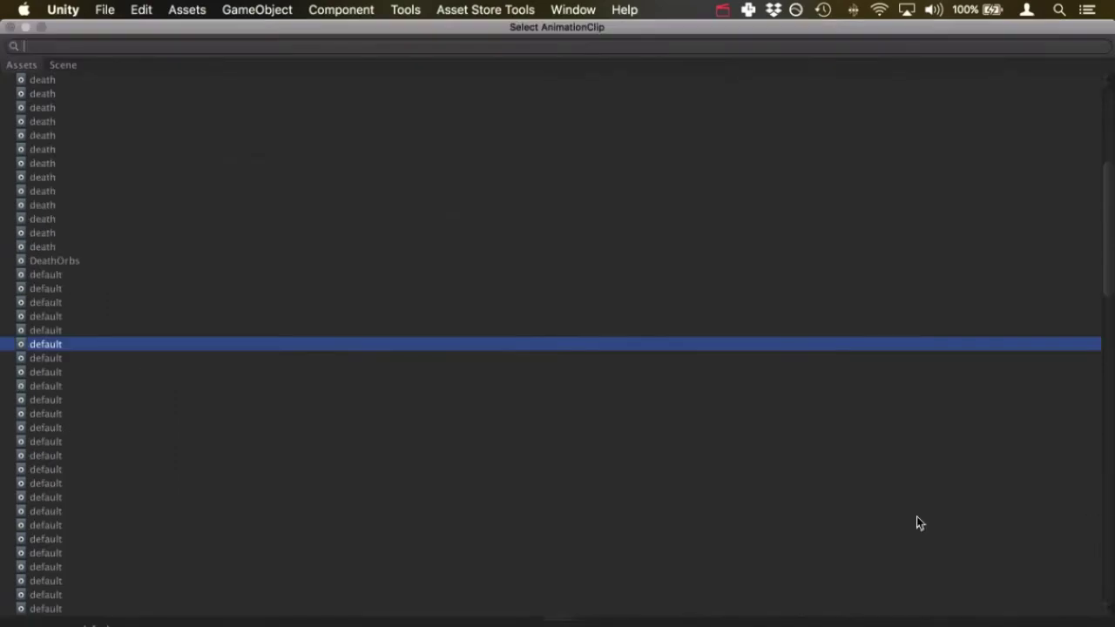
scroll(916, 522, "up", 10)
- Clear the Wall Clinging attack animation to None
double_click(35, 79)
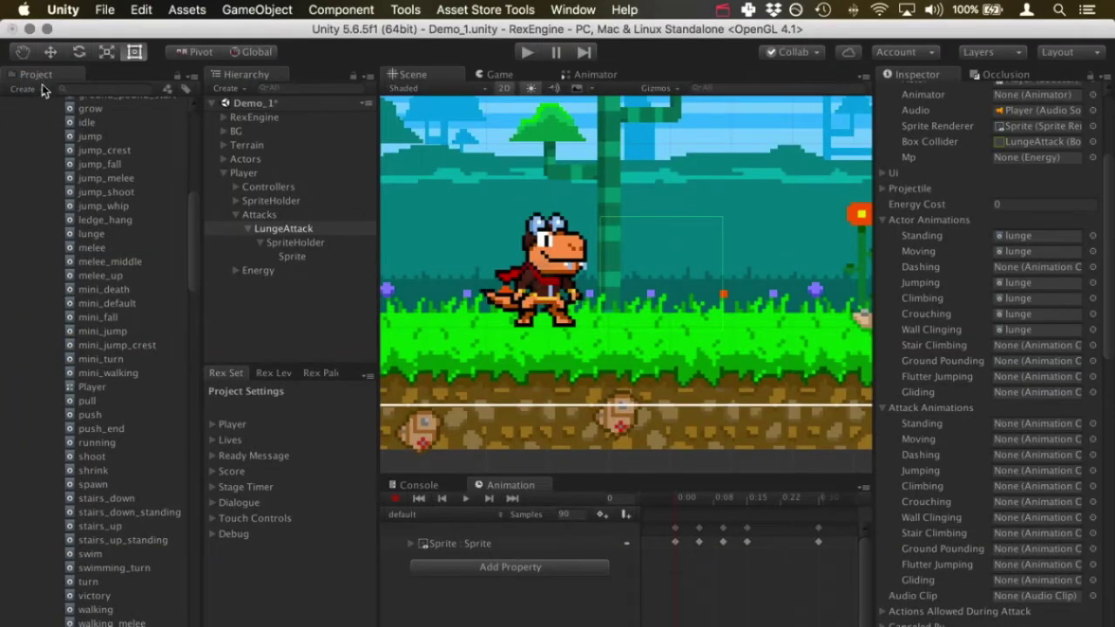
scroll(1020, 313, "up", 4)
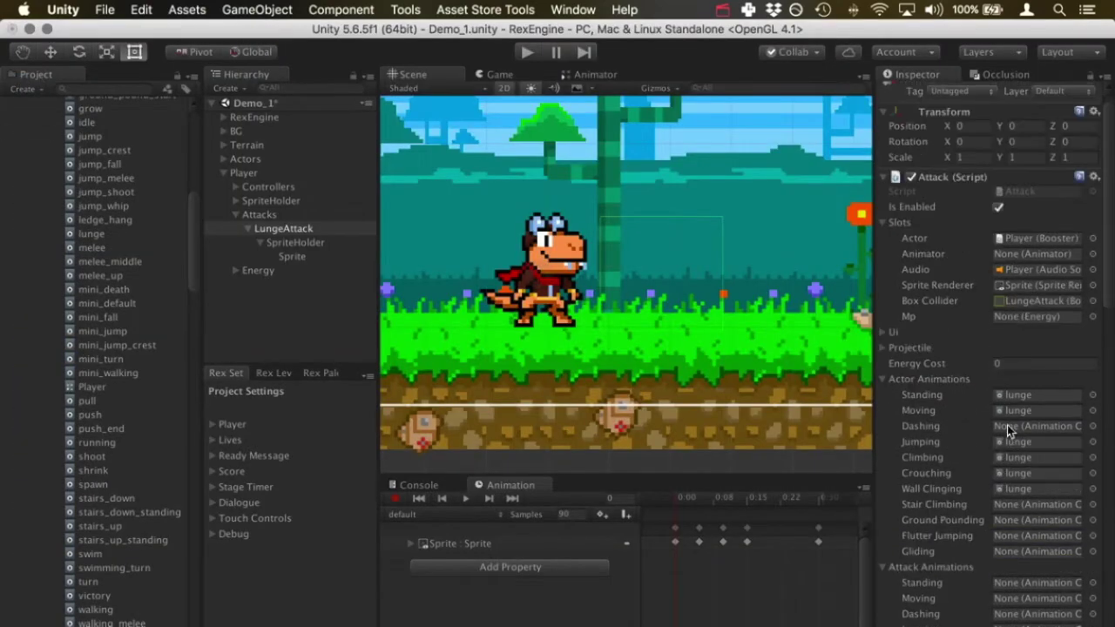
scroll(1007, 430, "down", 10)
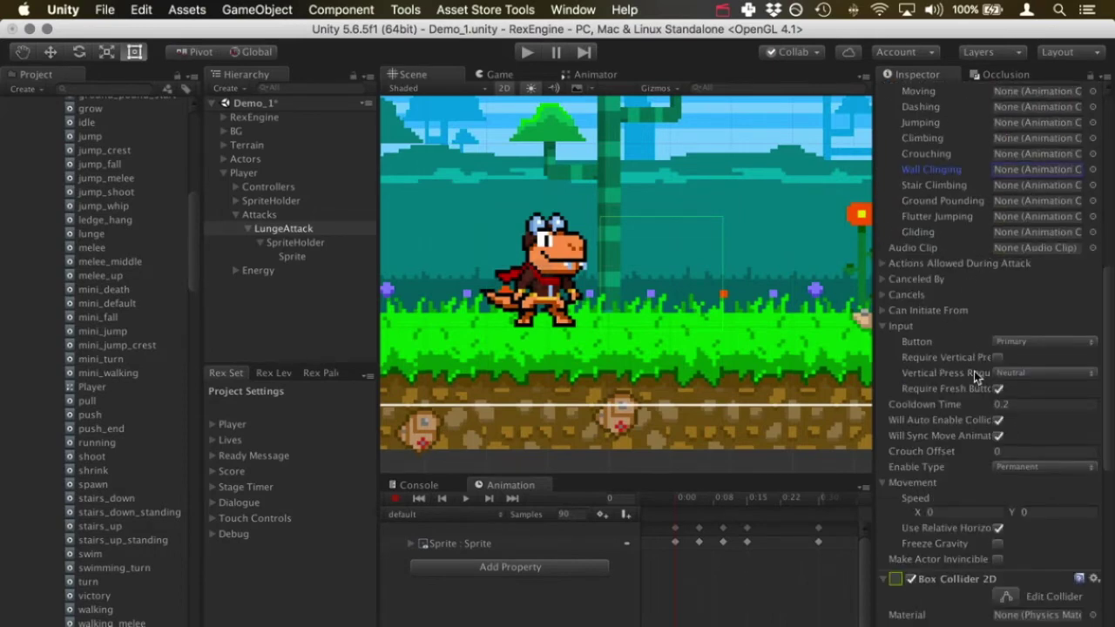
scroll(974, 371, "down", 1)
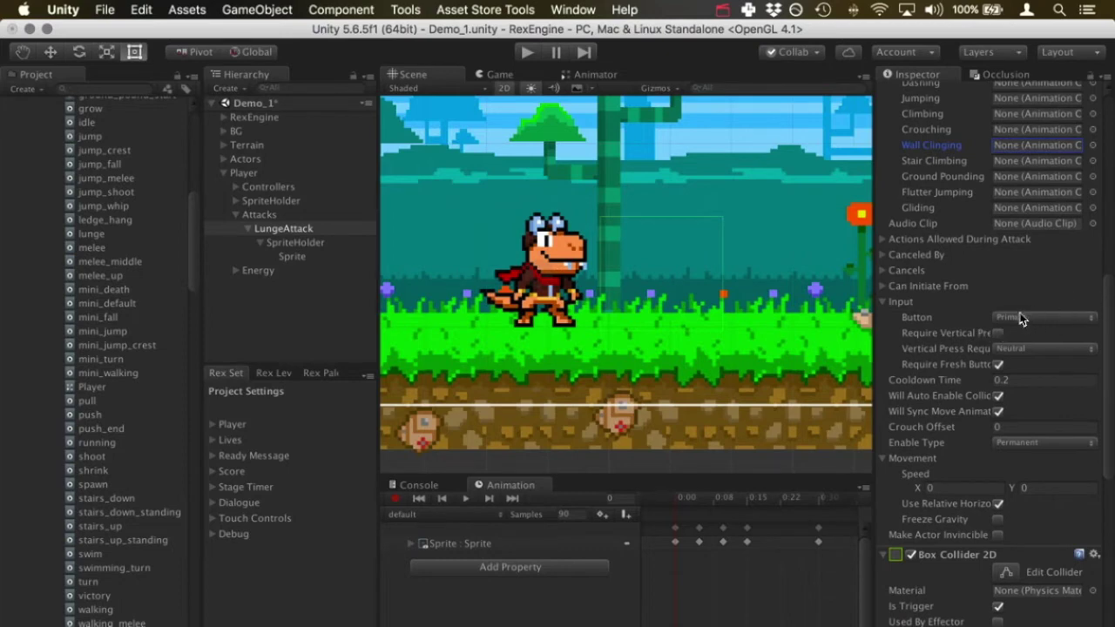
- Enable Require Vertical Press with the Vertical Press Requirement set to Up
left_click(998, 334)
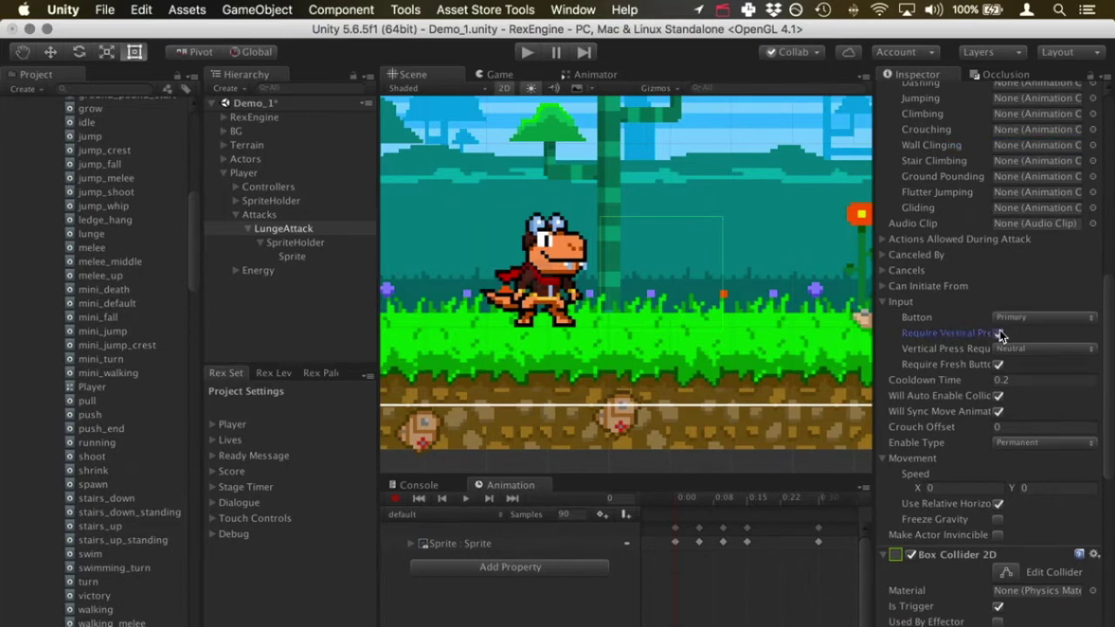
left_click(1025, 348)
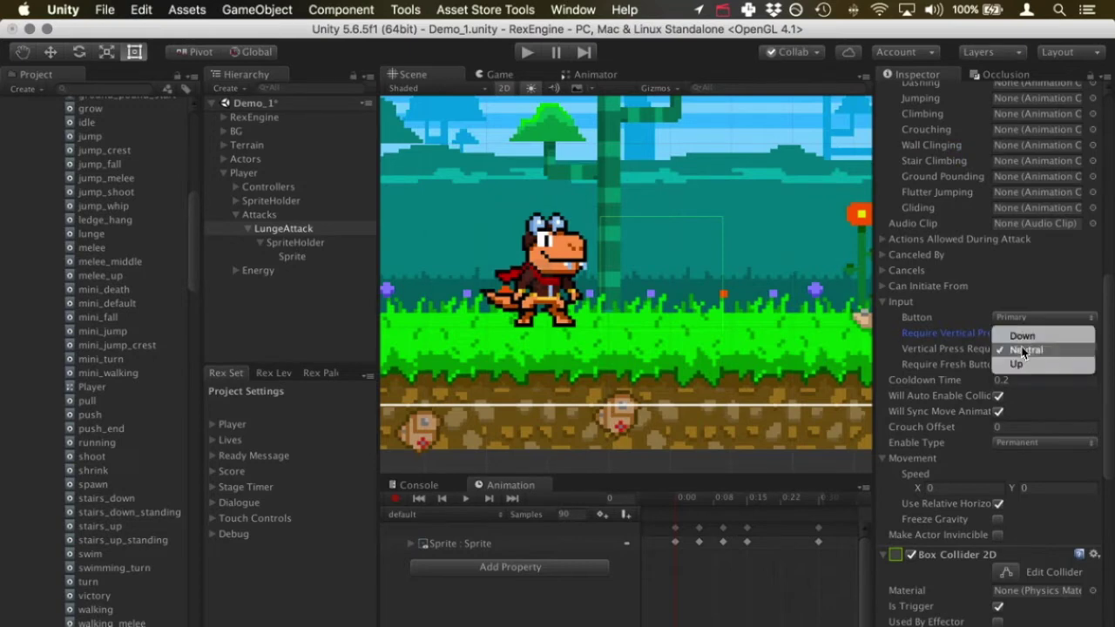
left_click(1026, 361)
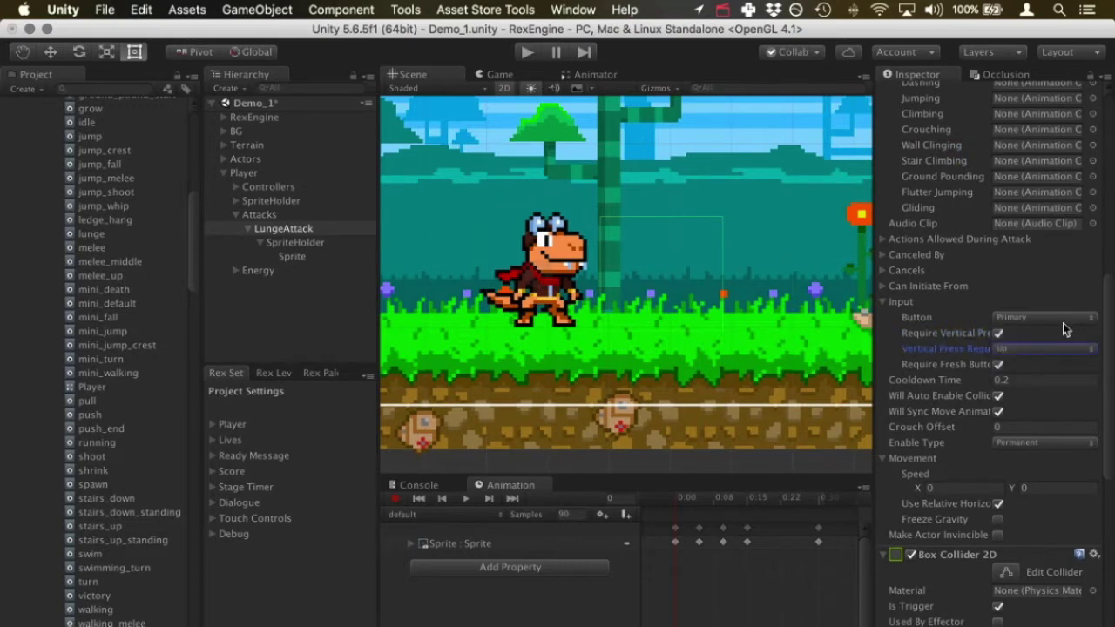
scroll(988, 403, "down", 3)
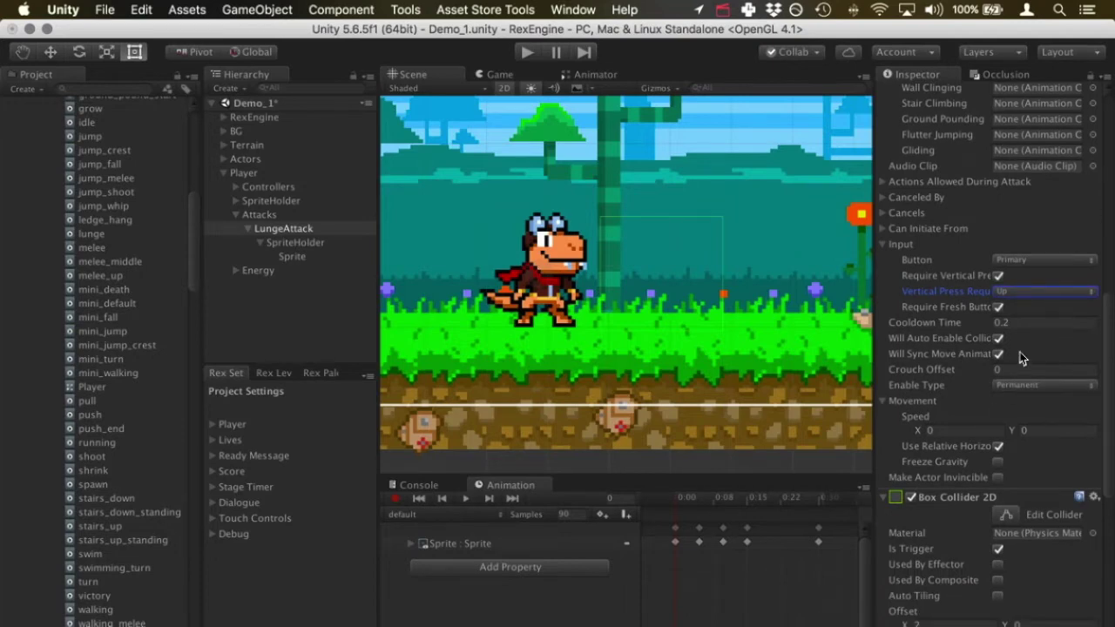
scroll(899, 428, "down", 1)
scroll(899, 428, "down", 10)
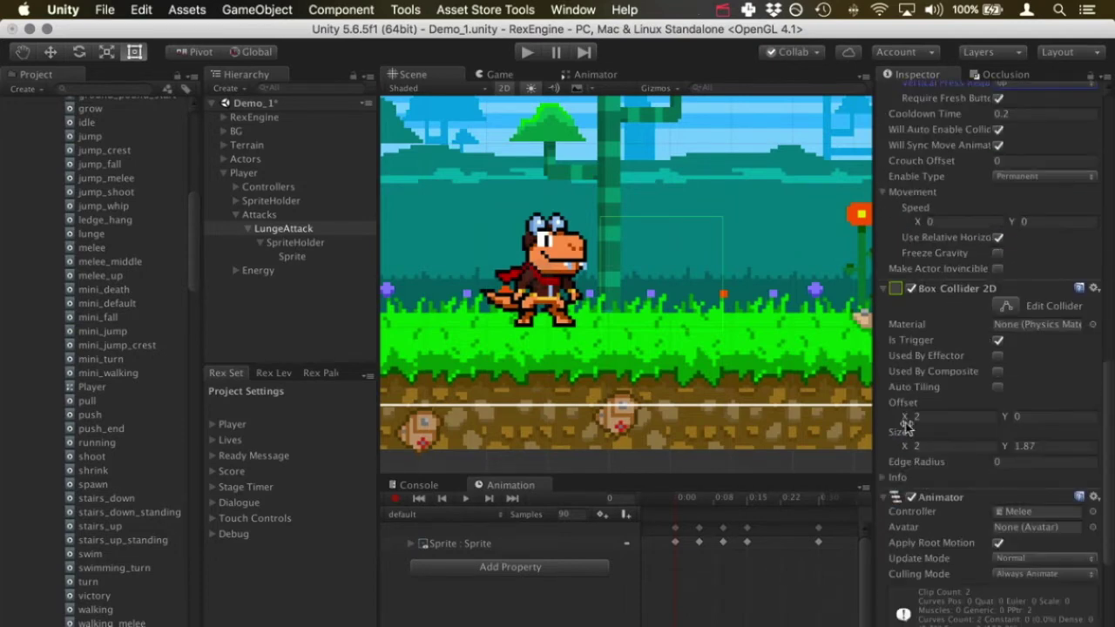
scroll(923, 216, "up", 6)
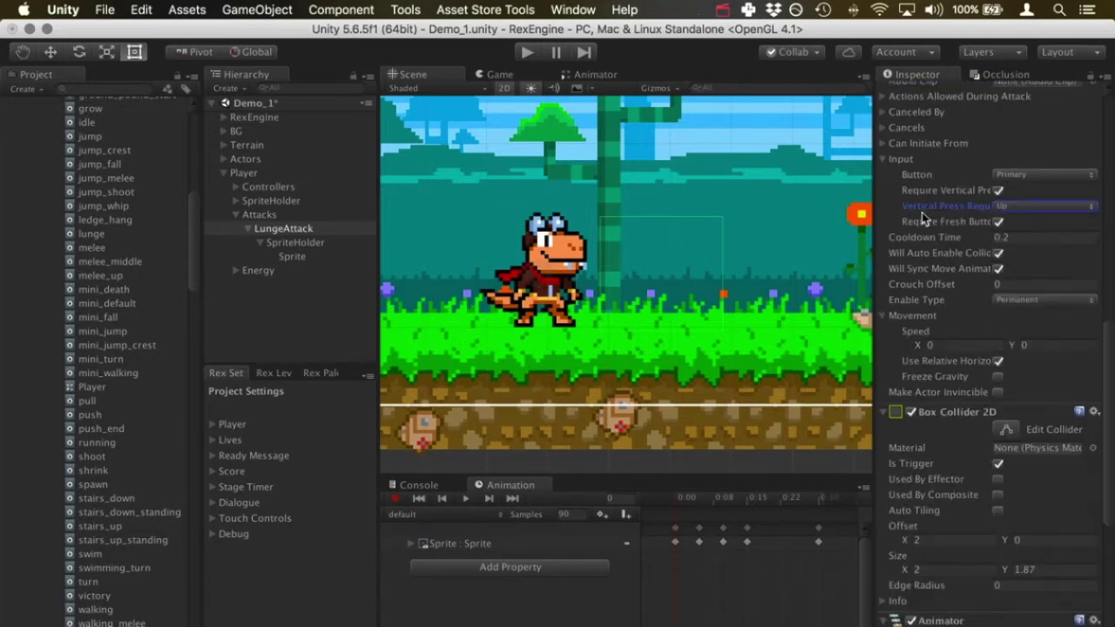
- Set the LungeAttack movement speed to X 10 and Y 5
left_click(883, 316)
left_click(883, 315)
left_click(940, 346)
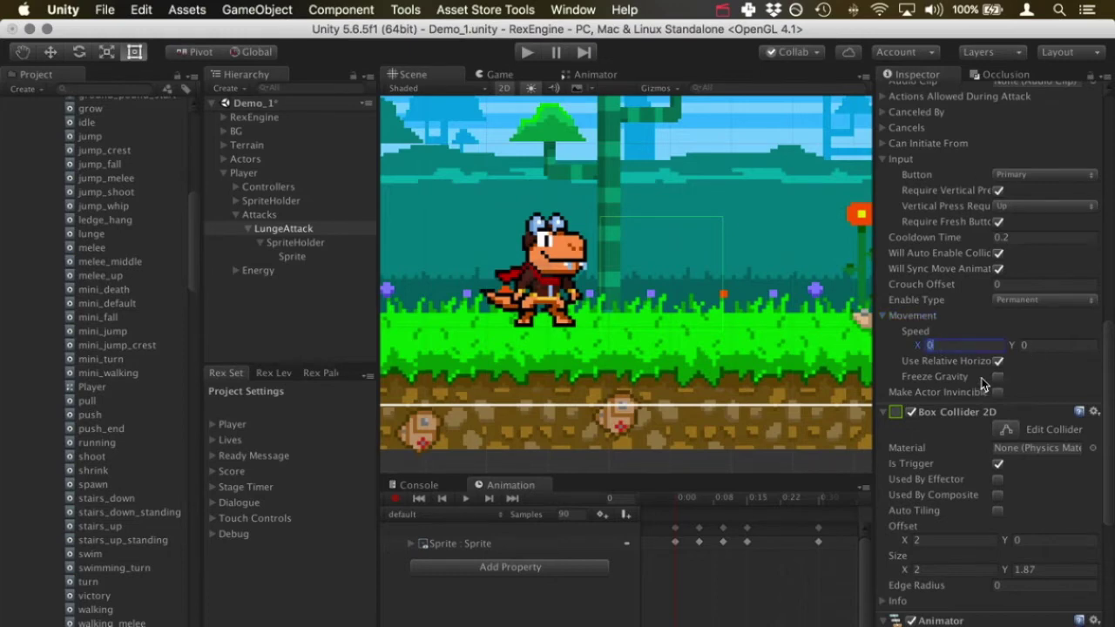
type("10")
left_click(1045, 347)
type("5")
- Enable Freeze Gravity and Make Actor Invincible During for the lunge
left_click_drag(872, 325, 728, 348)
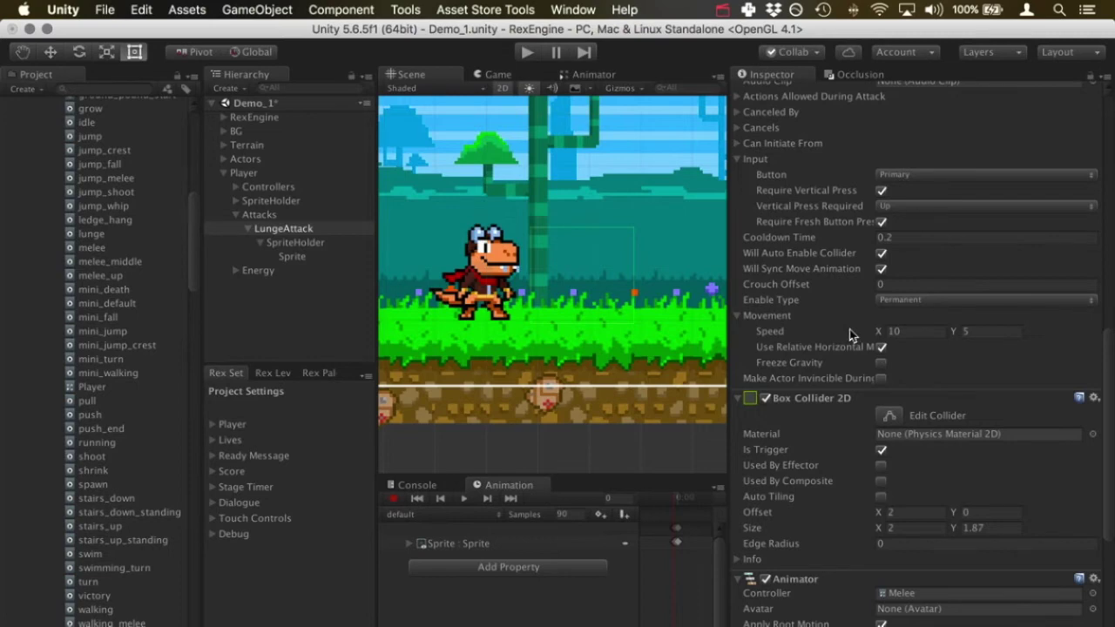
left_click(880, 364)
left_click(880, 381)
left_click_drag(730, 348, 870, 364)
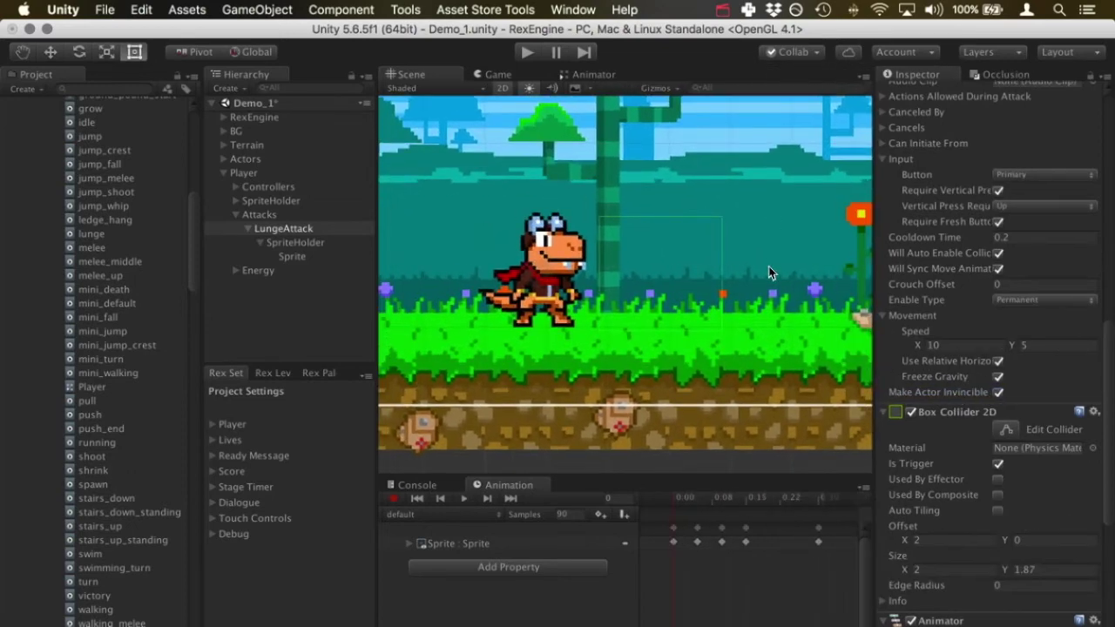
scroll(763, 316, "down", 2)
- Change LungeAttack's Animator controller from Melee to None and enter Play mode
scroll(763, 316, "down", 1)
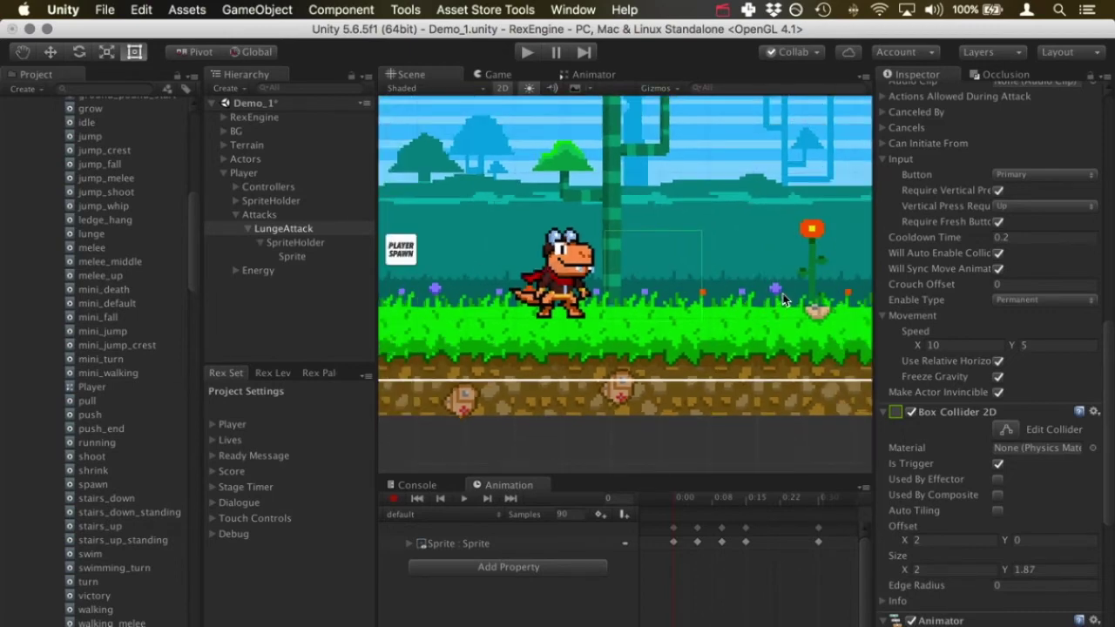
scroll(768, 294, "down", 1)
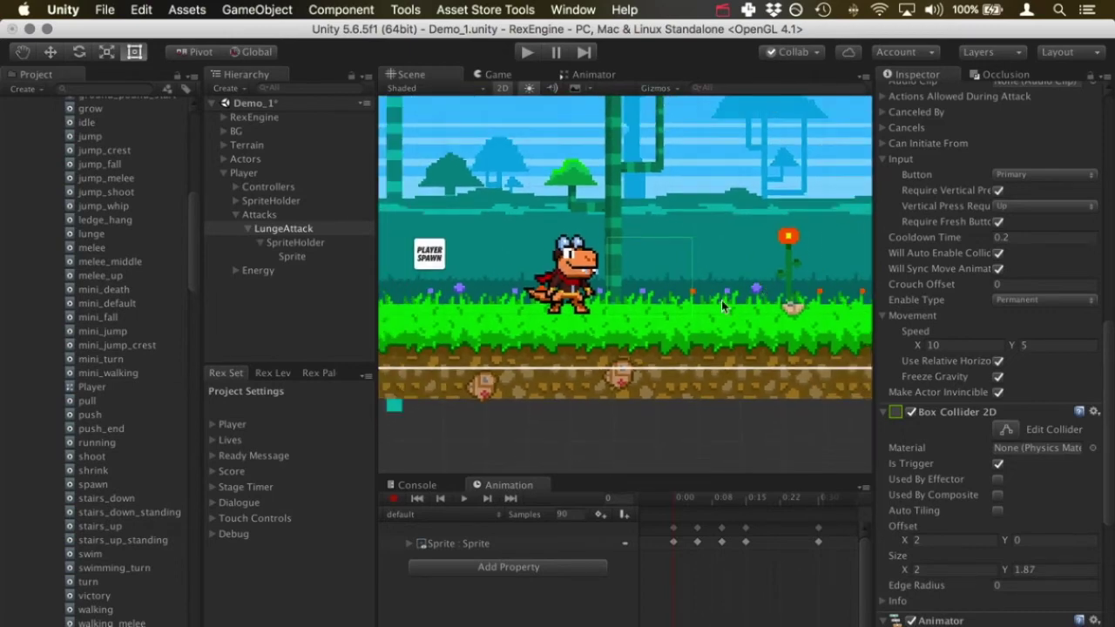
left_click(280, 230)
scroll(980, 312, "down", 15)
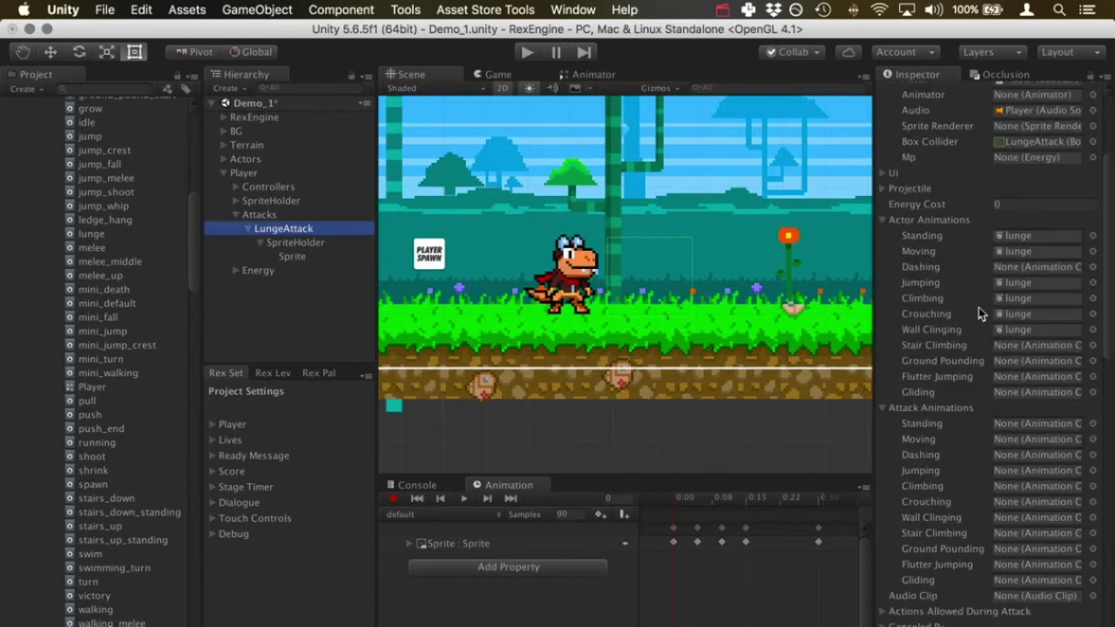
scroll(974, 402, "down", 1)
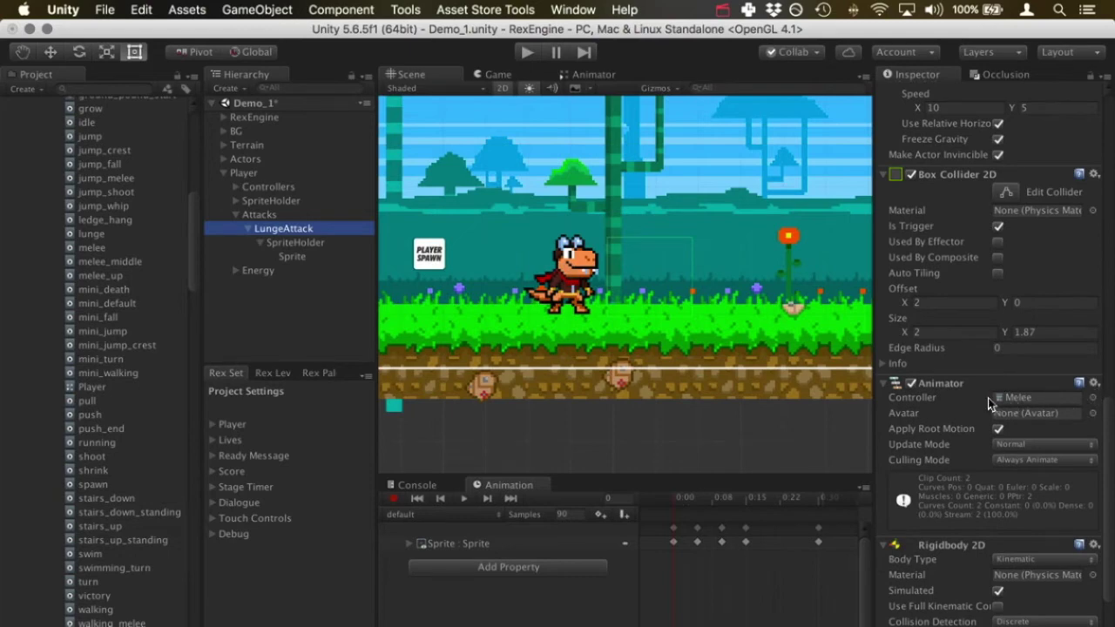
left_click(1093, 399)
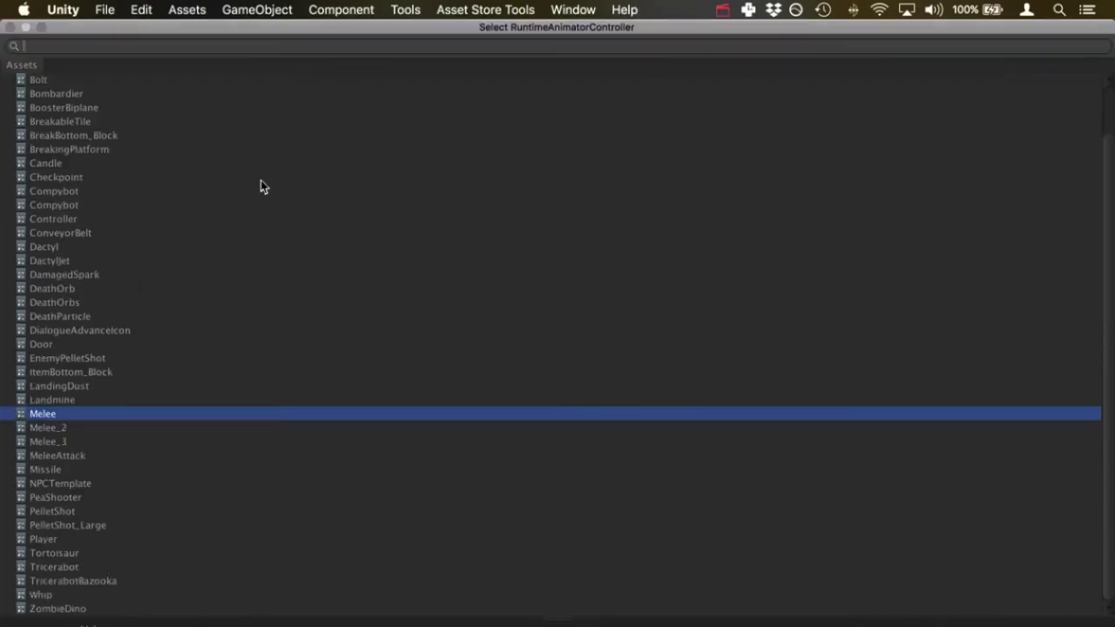
double_click(86, 81)
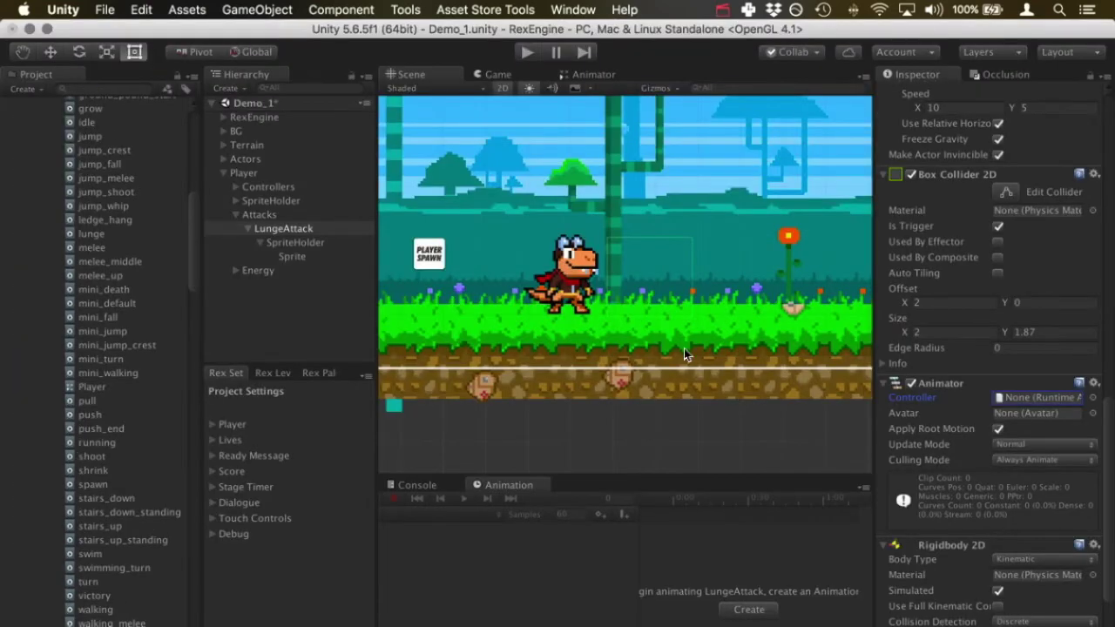
left_click(525, 53)
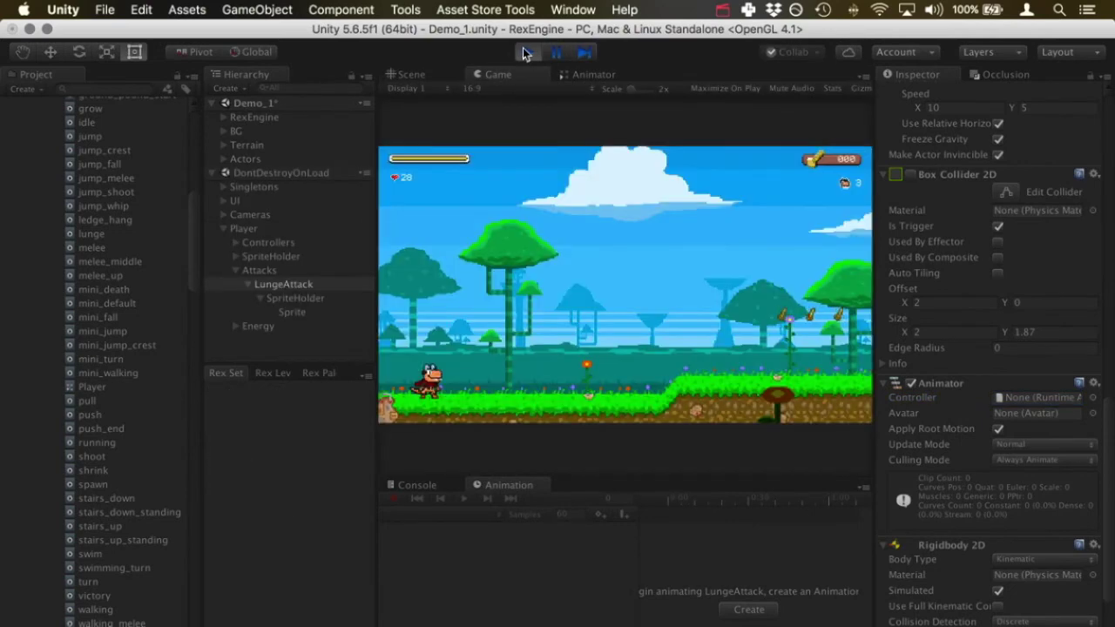
- Test the lunge repeatedly with up+attack while running and jumping right
key("Left")
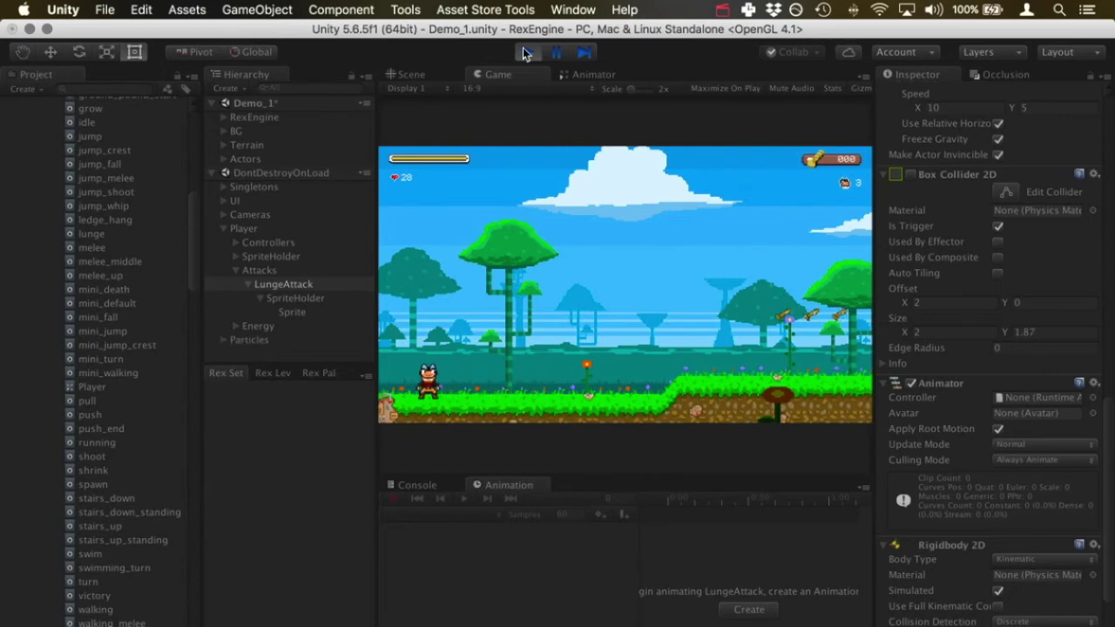
key("x")
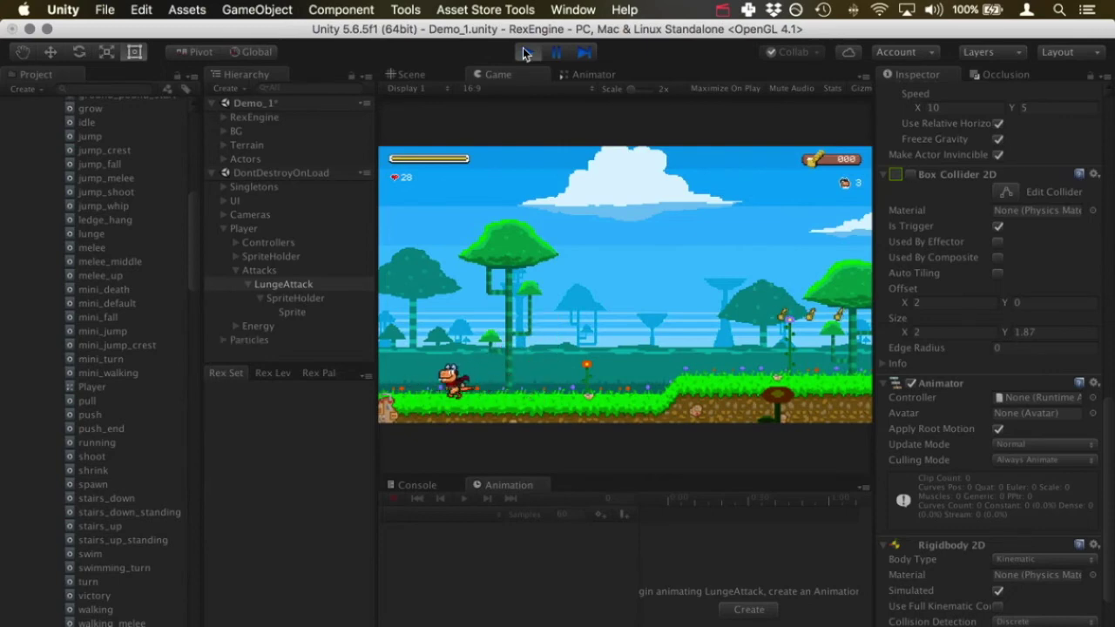
key("x")
key("z")
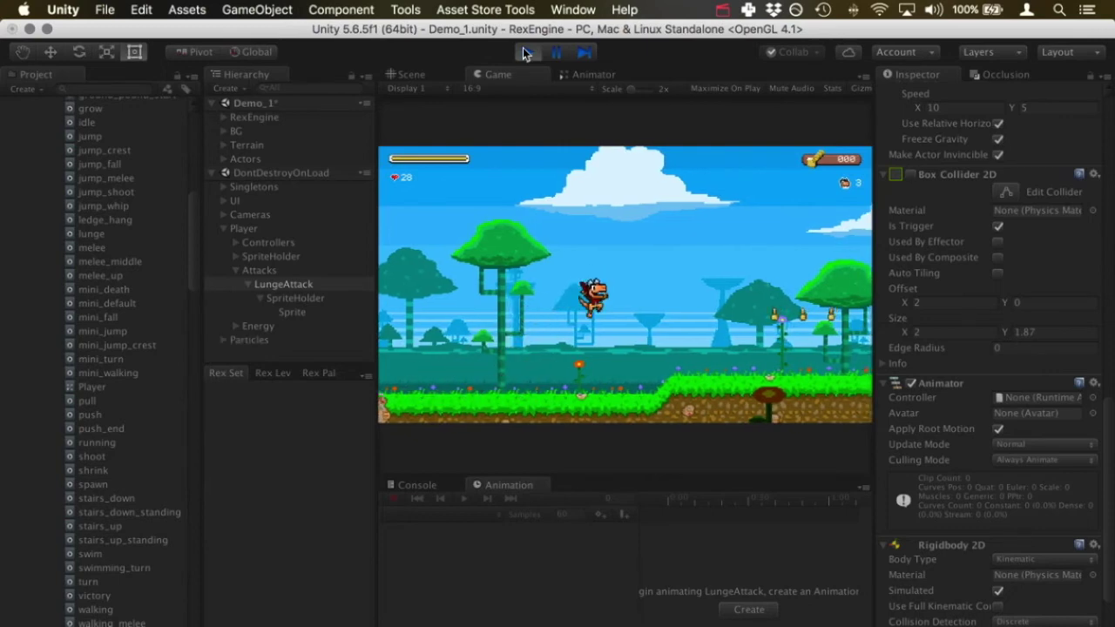
key("x")
key("z")
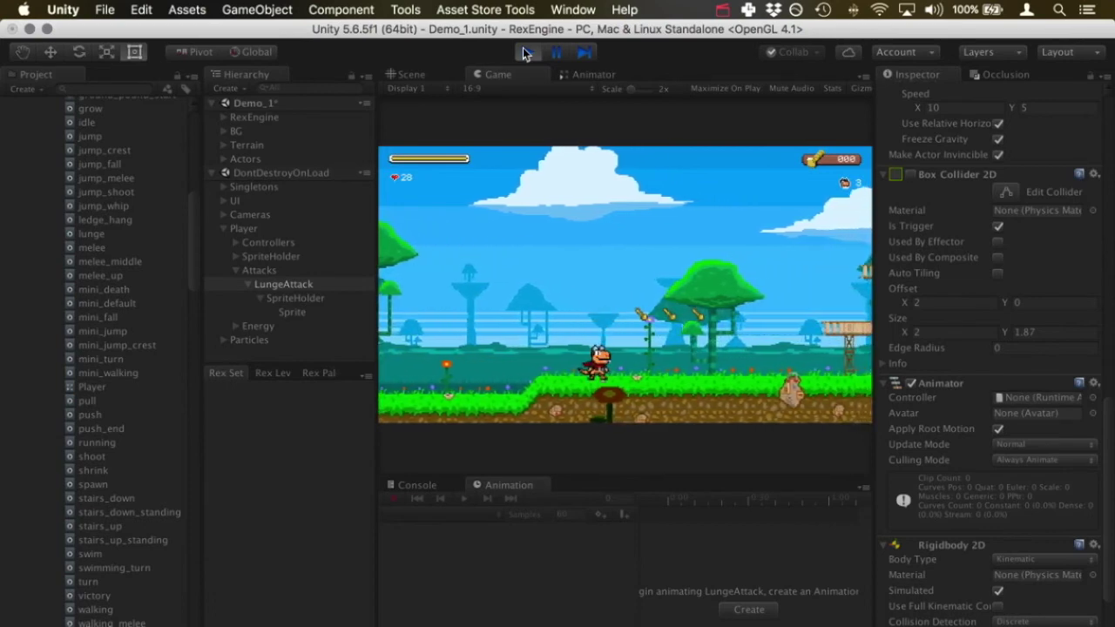
key("z")
key("x")
key("z")
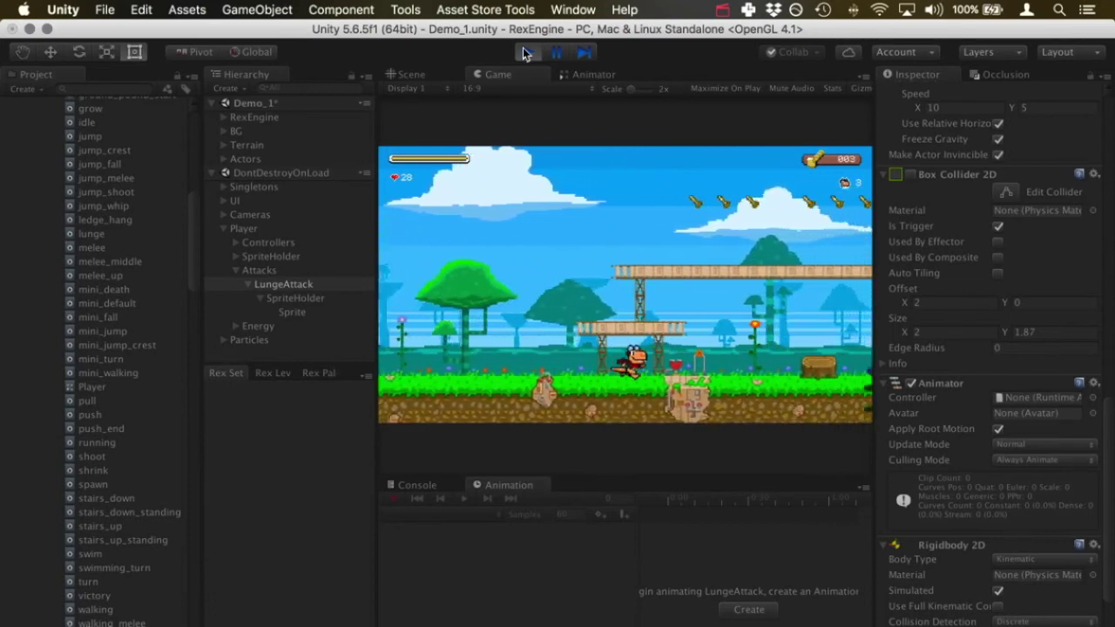
- Lunge at the dinosaur enemy and reach the wooden platform, then stop Play mode
key("x")
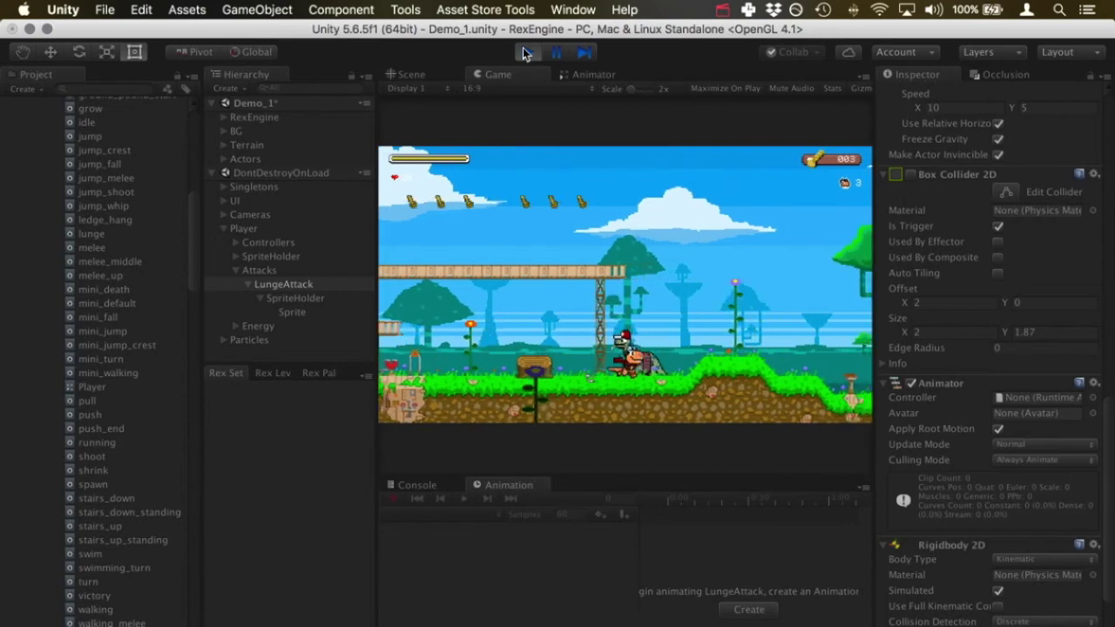
key("z")
key("x")
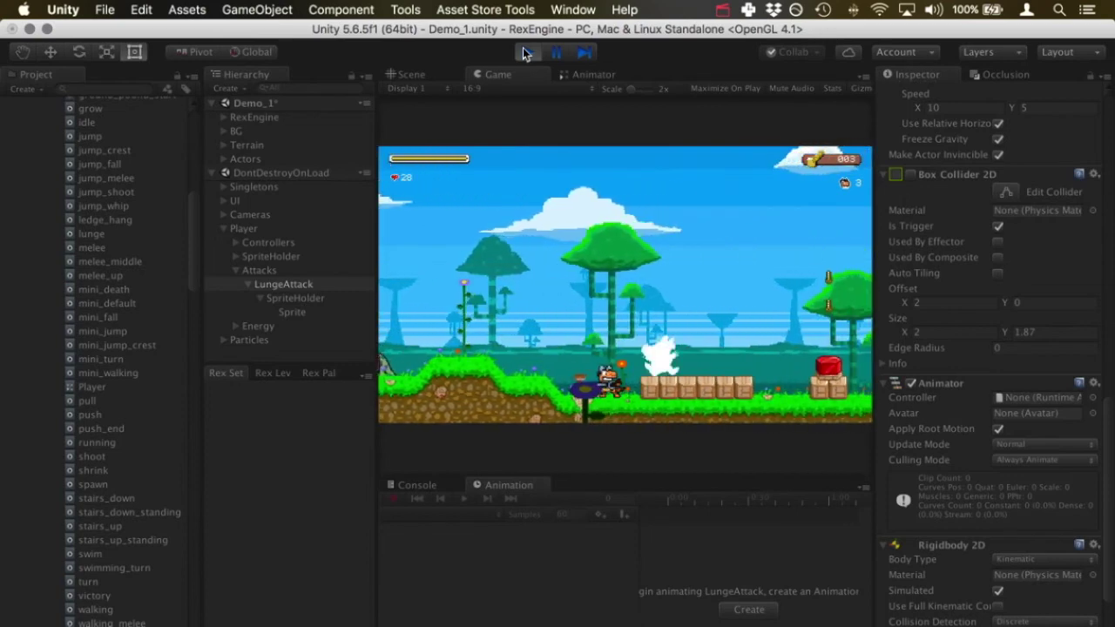
key("z")
key("z")
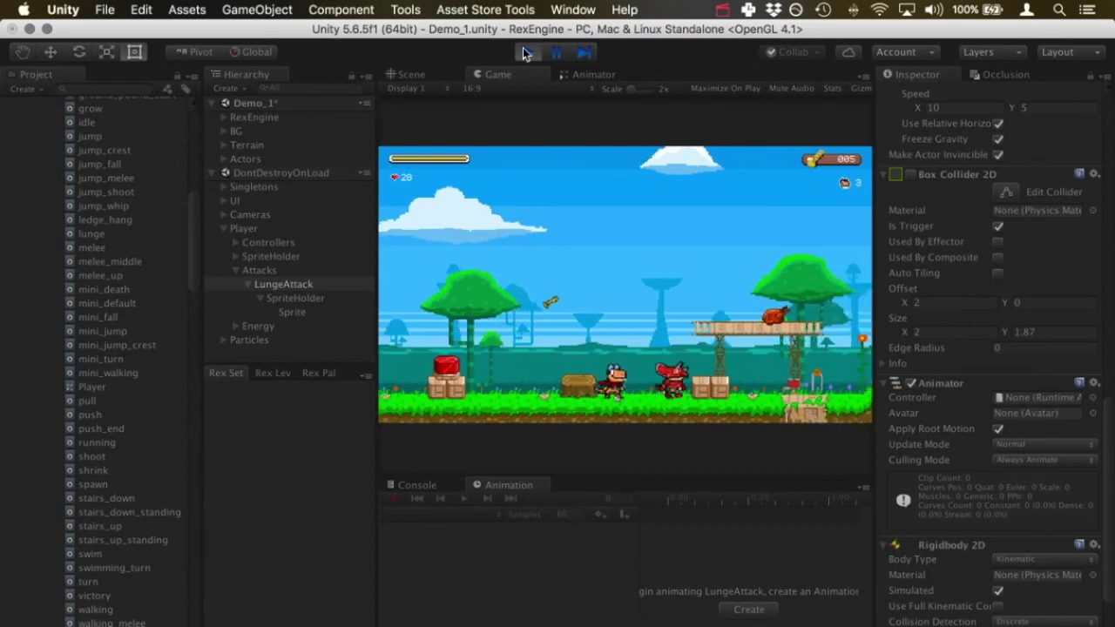
key("x")
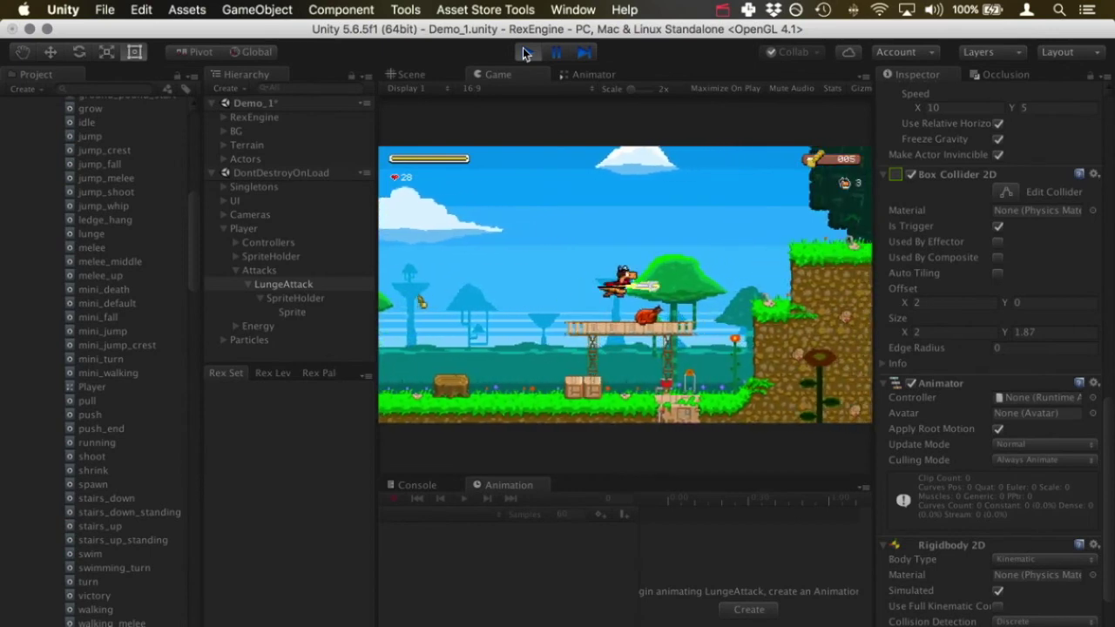
key("z")
key("Left")
key("z")
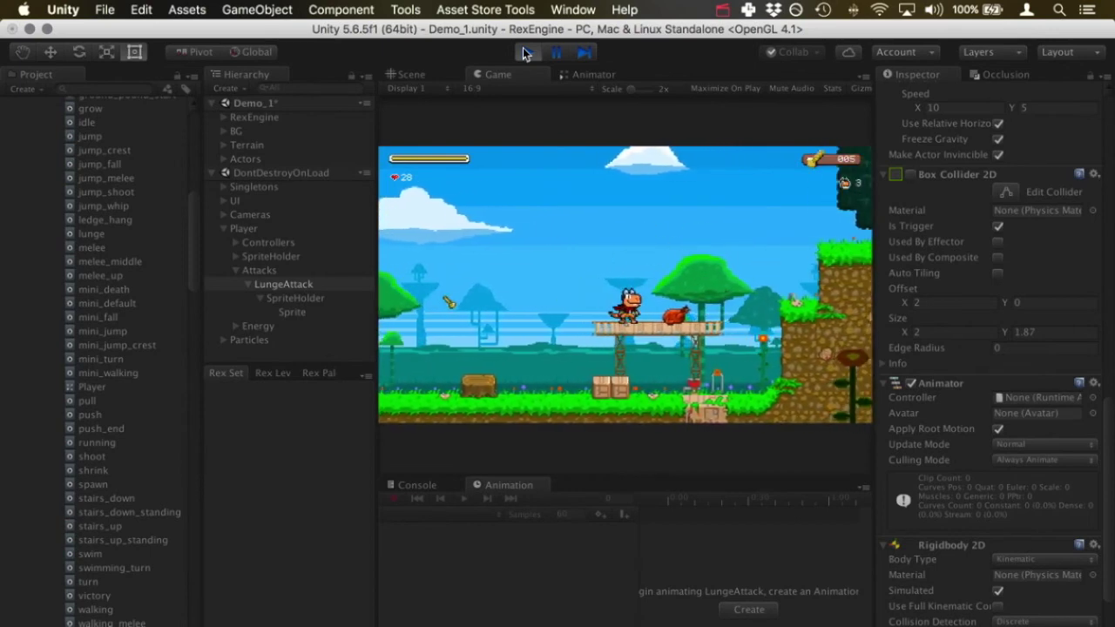
left_click(523, 53)
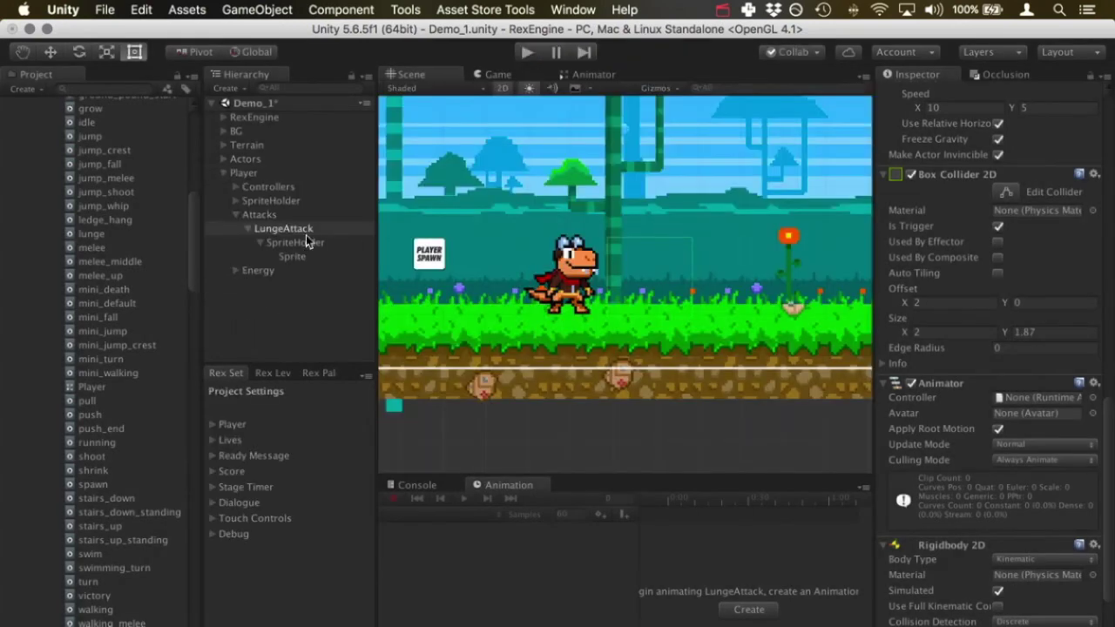
- Reselect LungeAttack under the Attacks group and locate its assigned collider in the Inspector
left_click(277, 215)
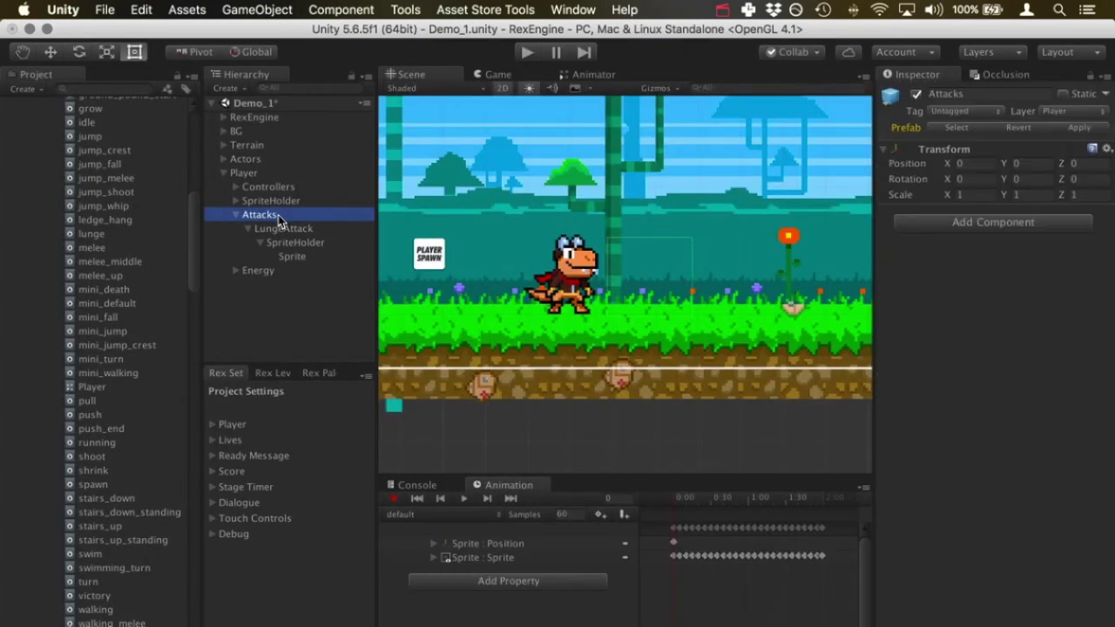
left_click(277, 229)
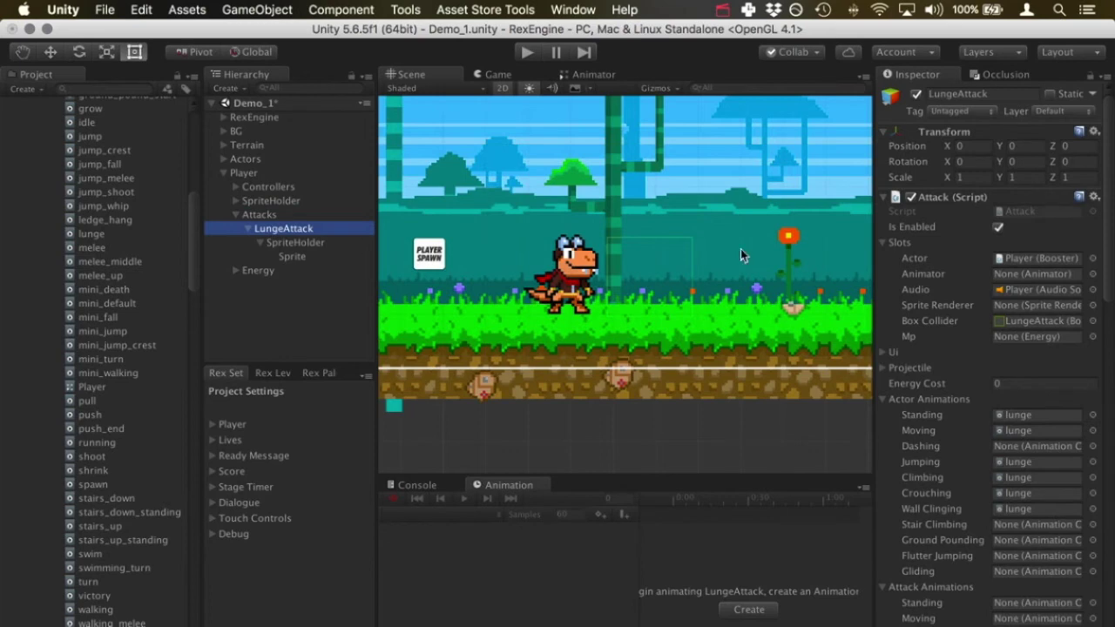
scroll(645, 280, "up", 5)
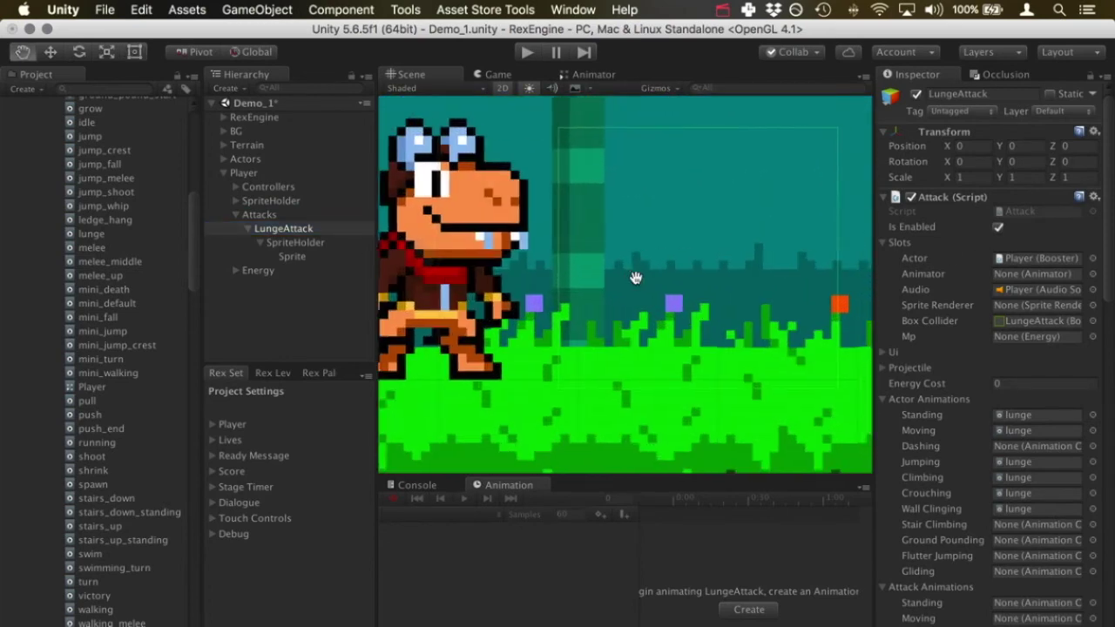
scroll(1036, 312, "down", 1)
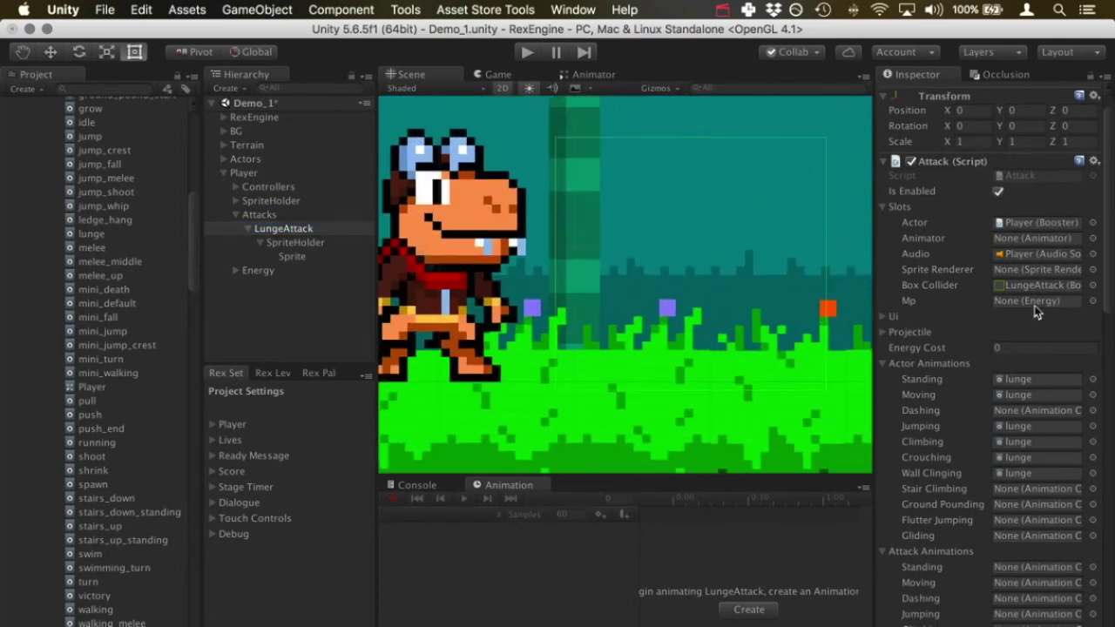
left_click(1027, 286)
- Tick Simulated on LungeAttack's Rigidbody 2D, then select the Contact Damage Amount field (currently 1)
scroll(1030, 336, "down", 15)
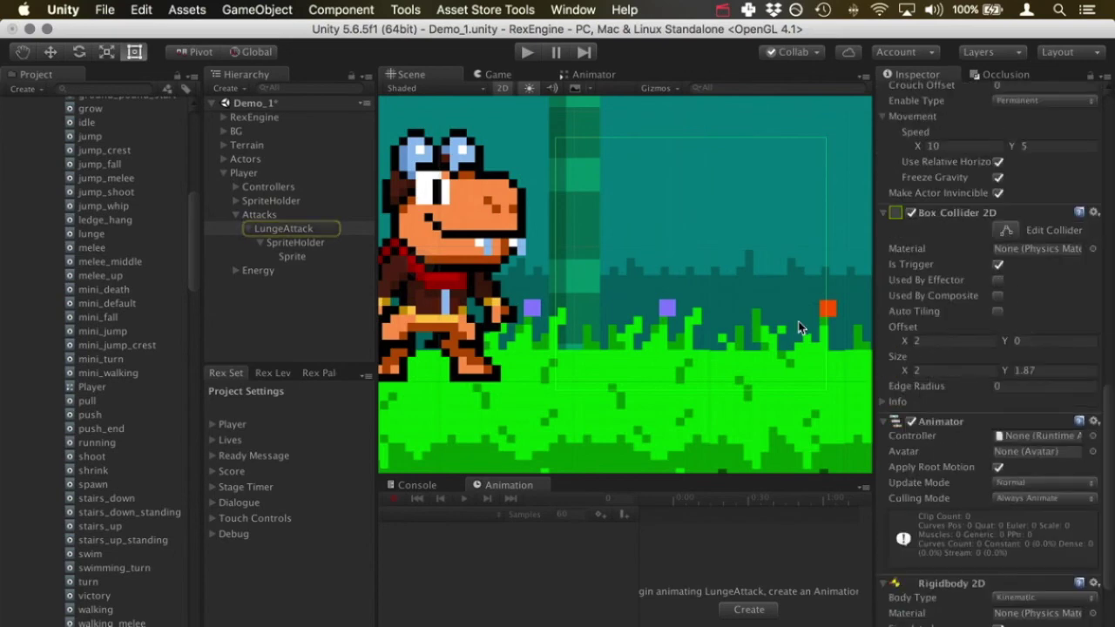
scroll(800, 327, "down", 3)
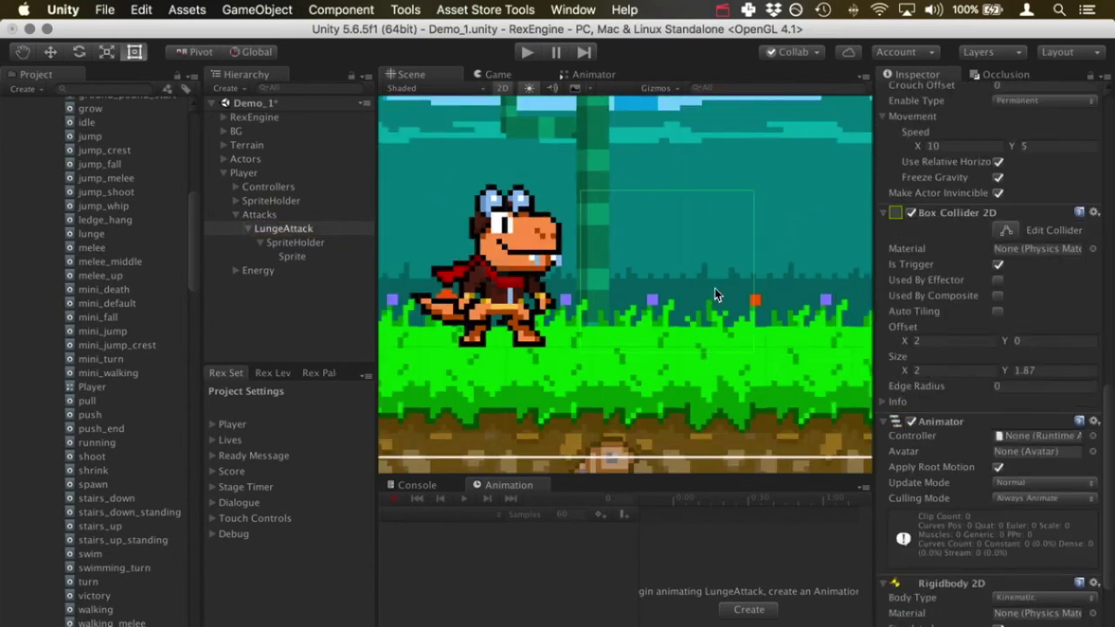
scroll(915, 392, "down", 5)
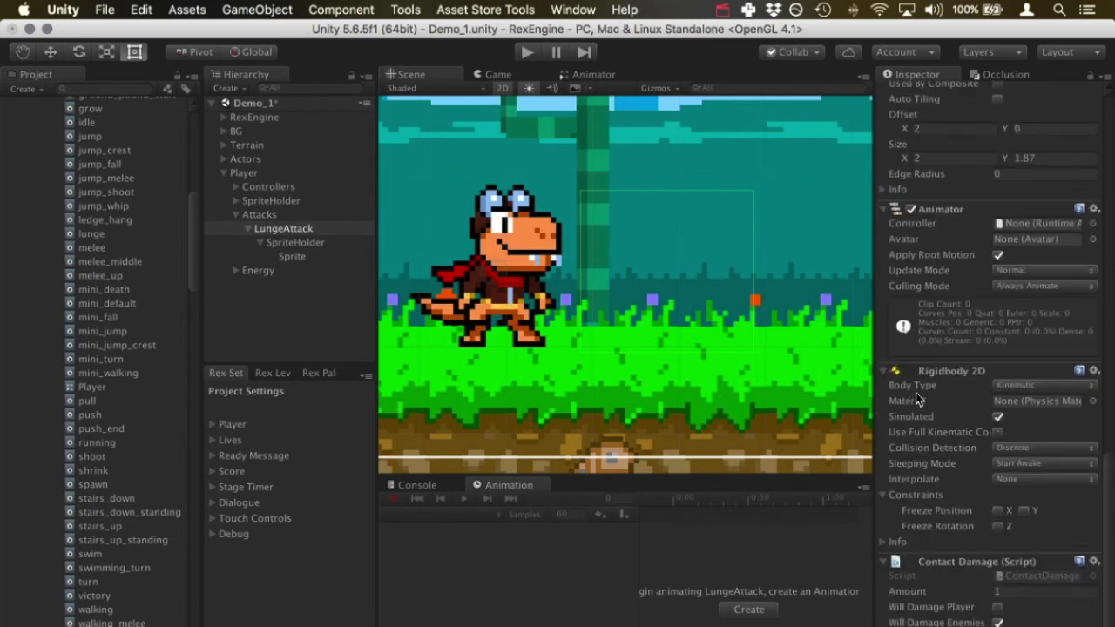
left_click(998, 417)
left_click(1010, 592)
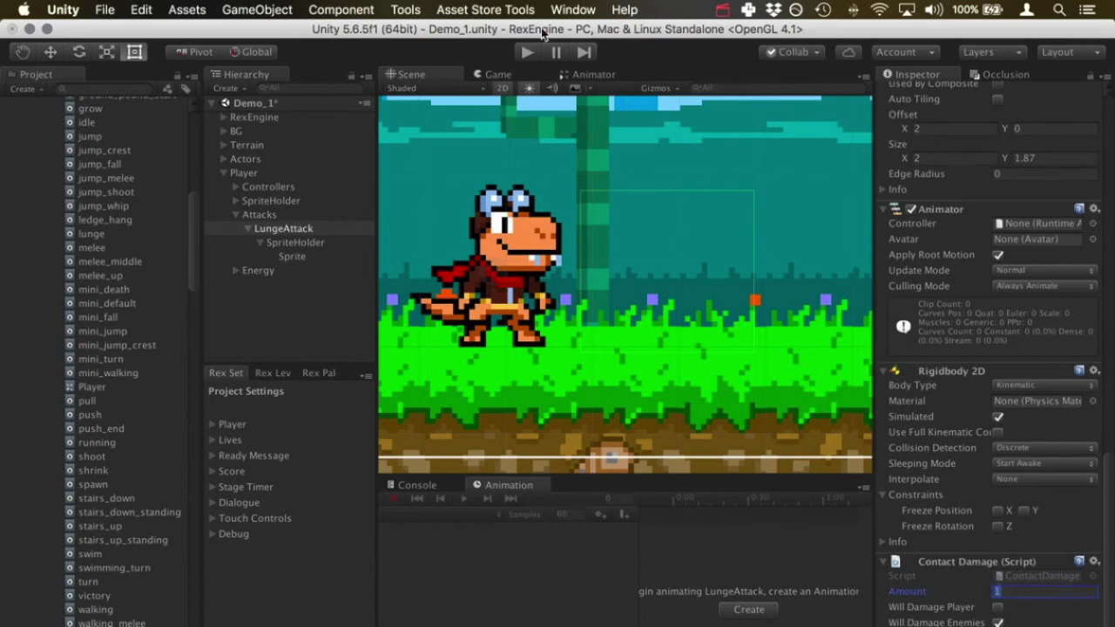